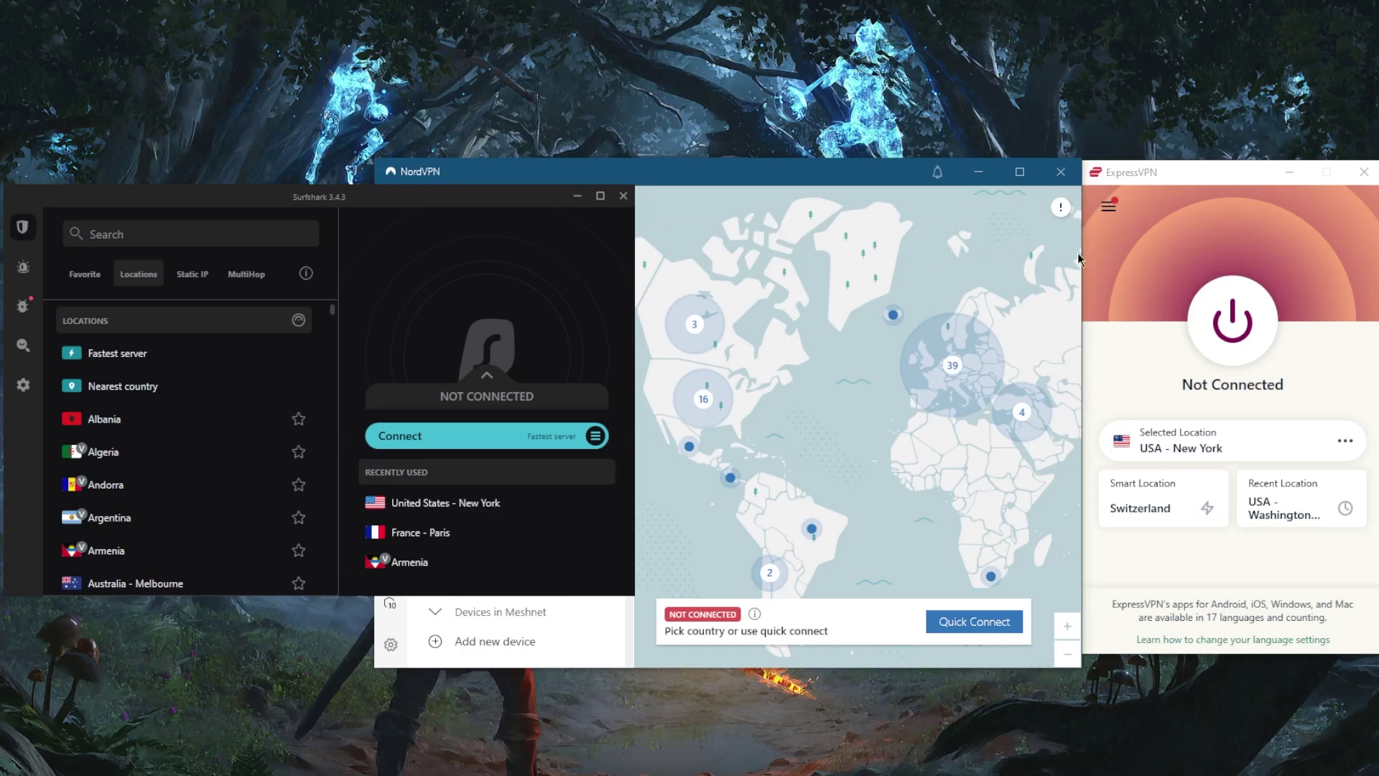
# Step: Browse ExpressVPN's VPN Locations list, including All Locations, then close it
pyautogui.click(1115, 272)
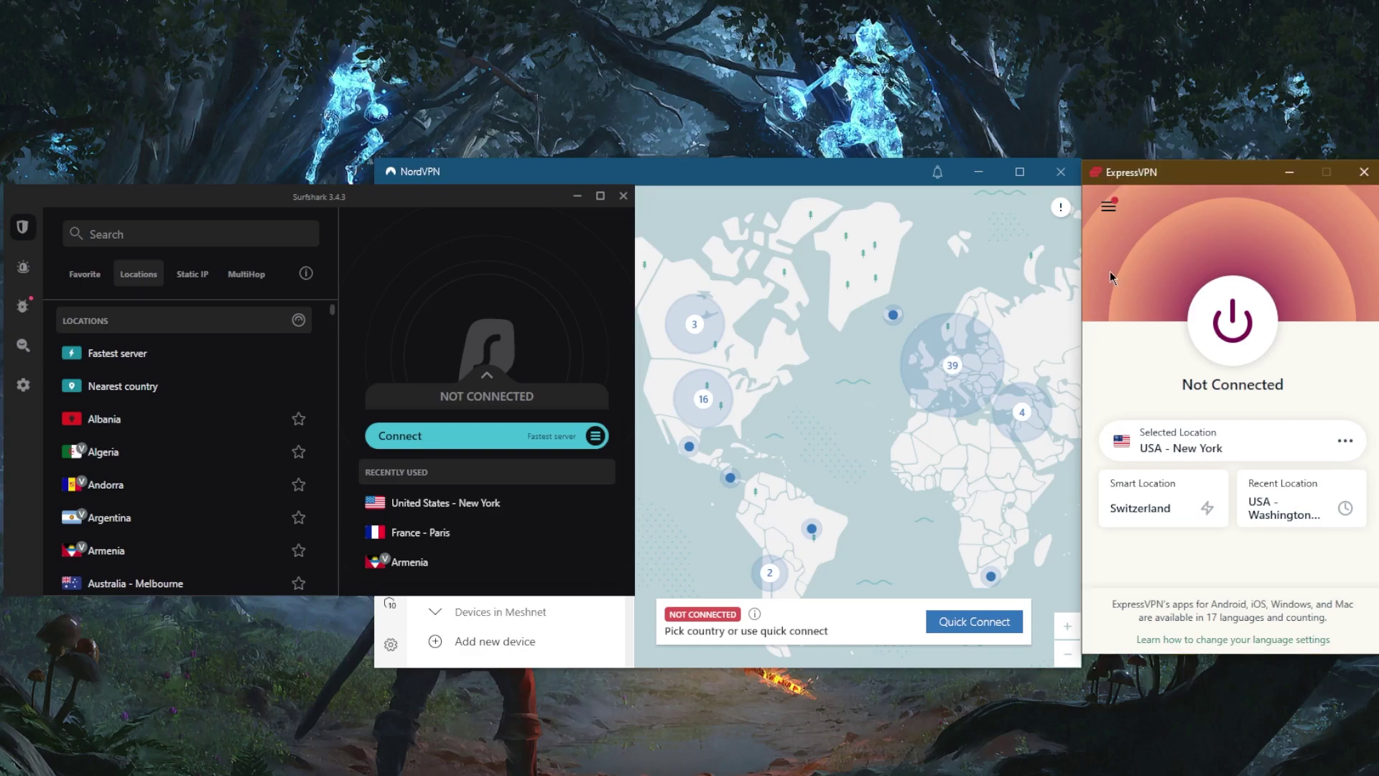
pyautogui.click(1111, 207)
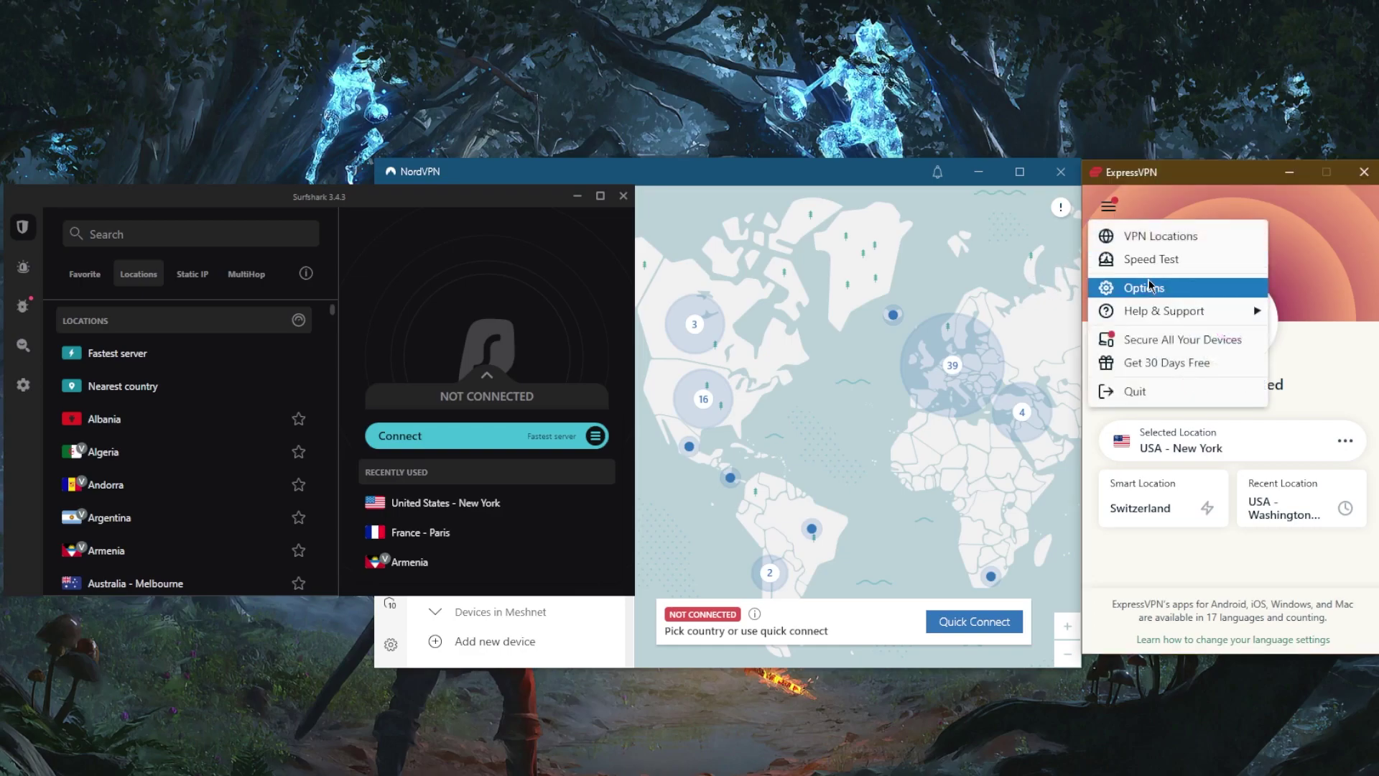
pyautogui.click(1159, 239)
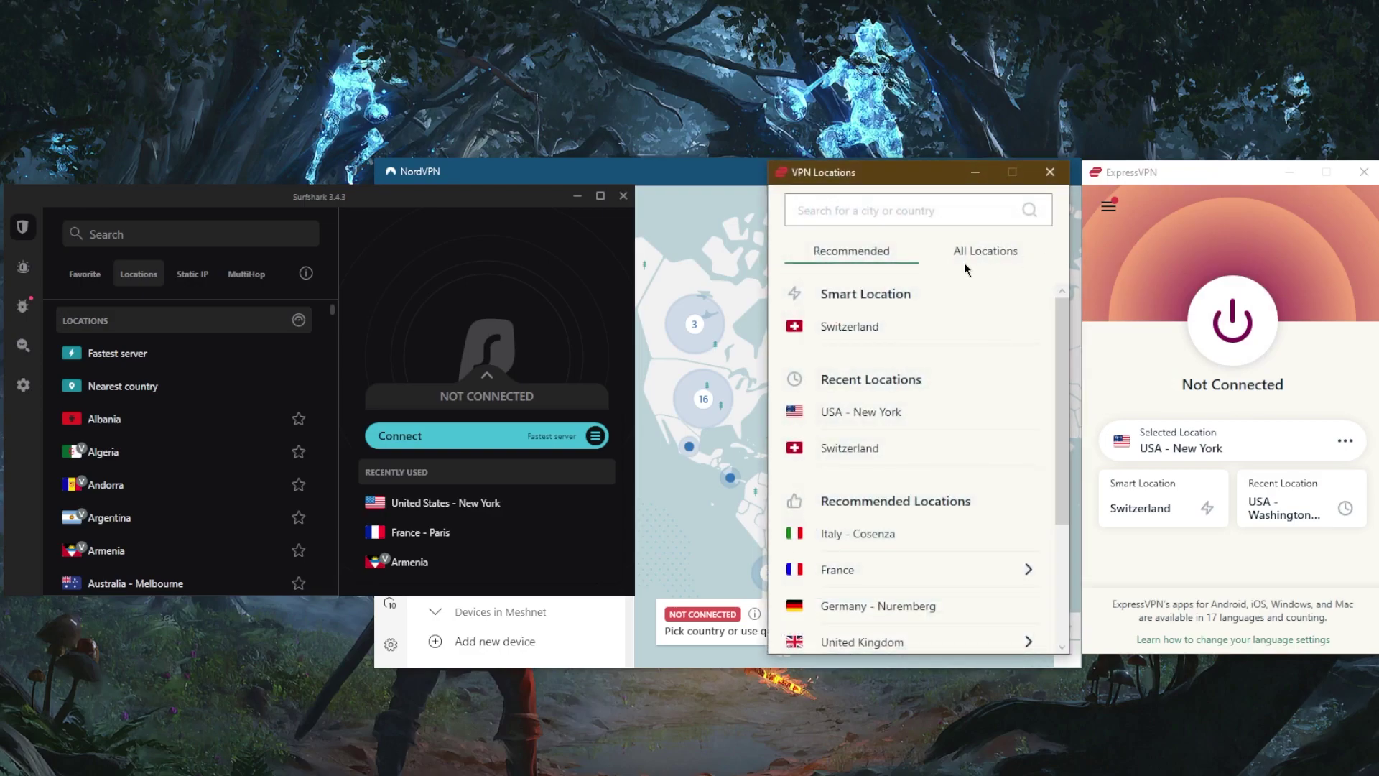
pyautogui.click(981, 253)
pyautogui.click(1050, 173)
# Step: Open ExpressVPN's Options on the General tab
pyautogui.click(1108, 206)
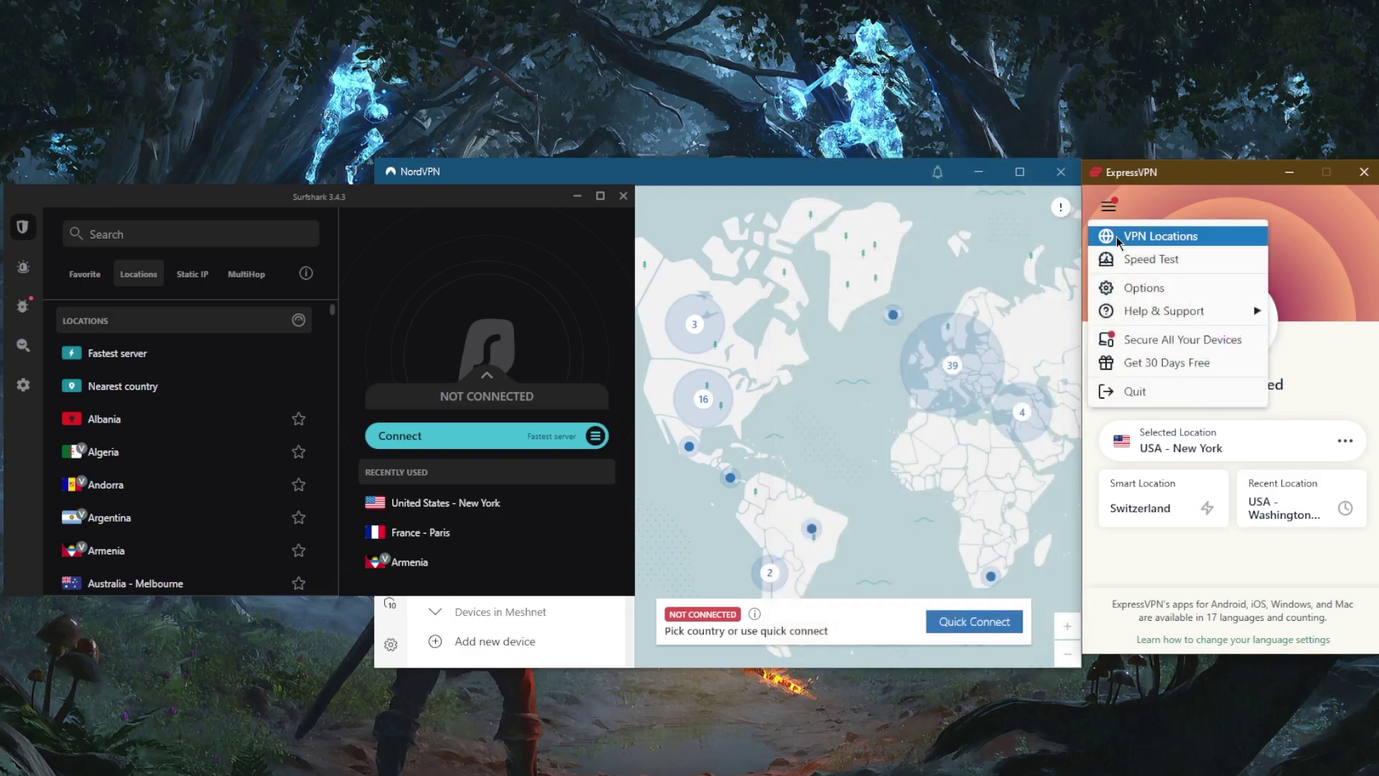
pyautogui.click(1134, 286)
pyautogui.click(732, 227)
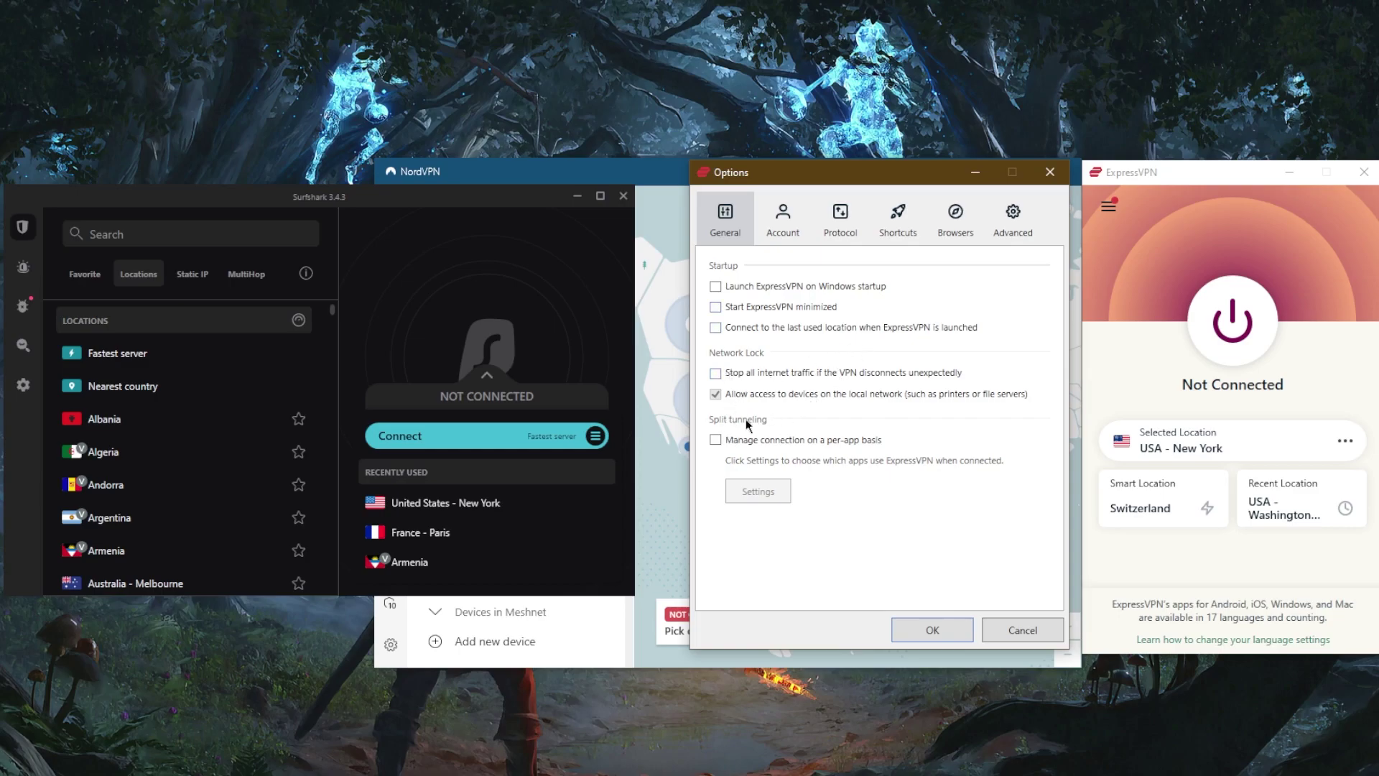
# Step: Enable per-app split tunneling and choose 'Only allow selected apps' to use the VPN
pyautogui.click(717, 443)
pyautogui.click(755, 489)
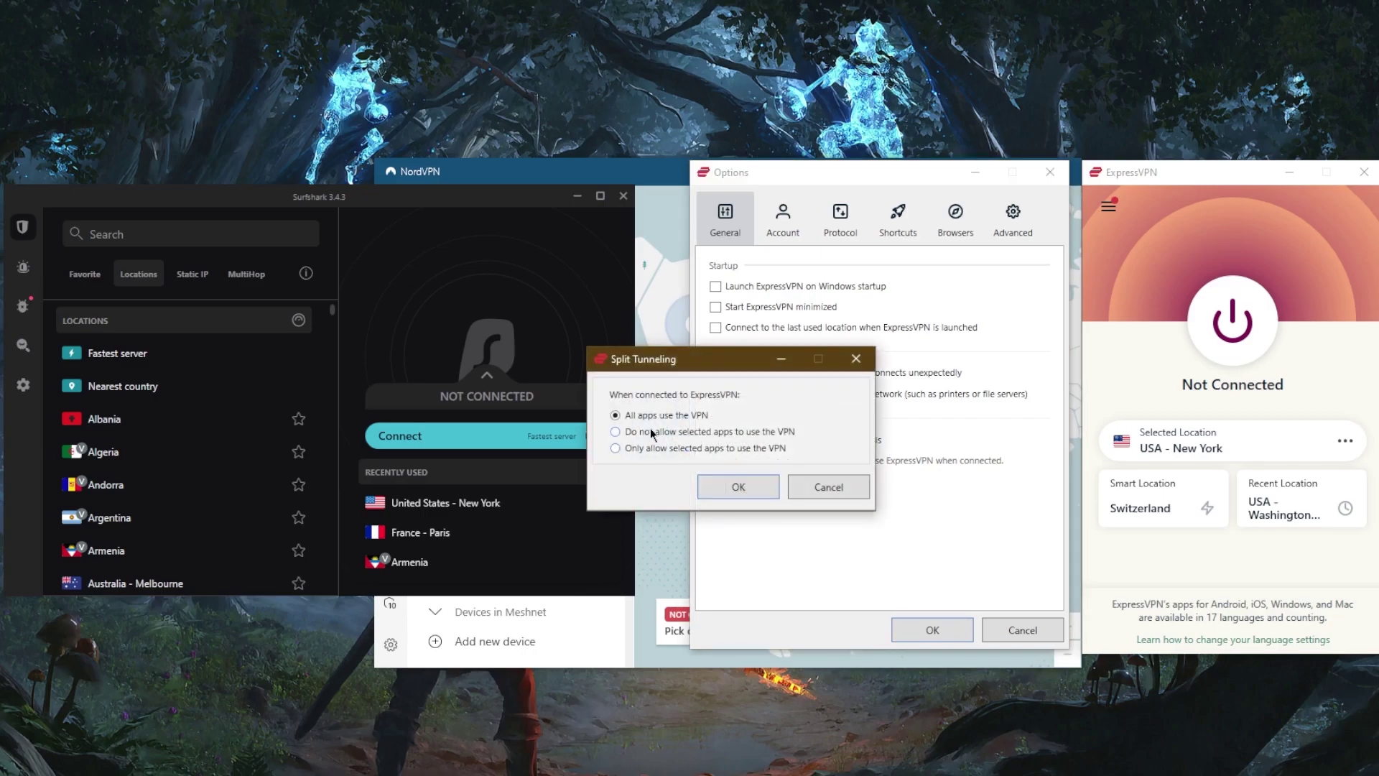
pyautogui.click(616, 447)
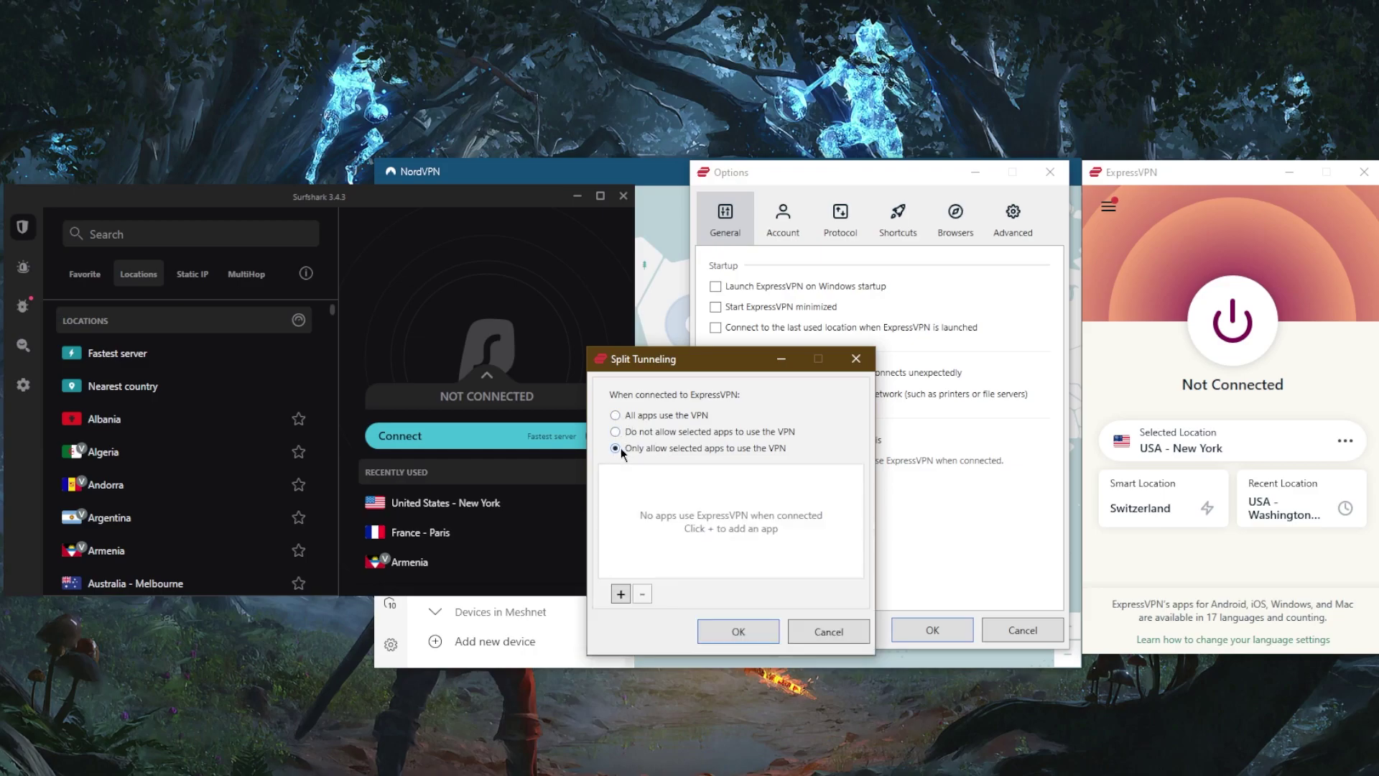
pyautogui.click(620, 595)
pyautogui.scroll(-1, 616, 494)
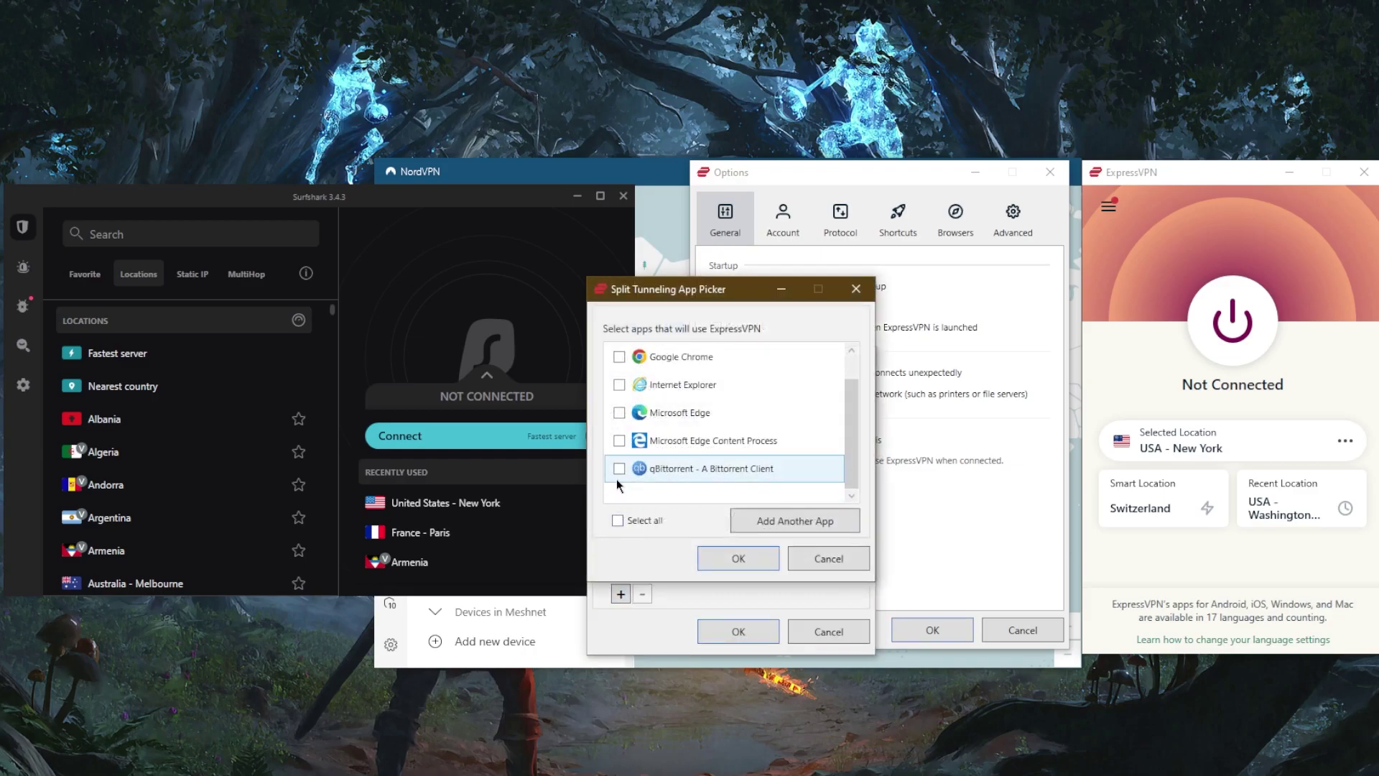
# Step: Add qBittorrent, then cancel the dialog and turn per-app split tunneling back off
pyautogui.click(618, 469)
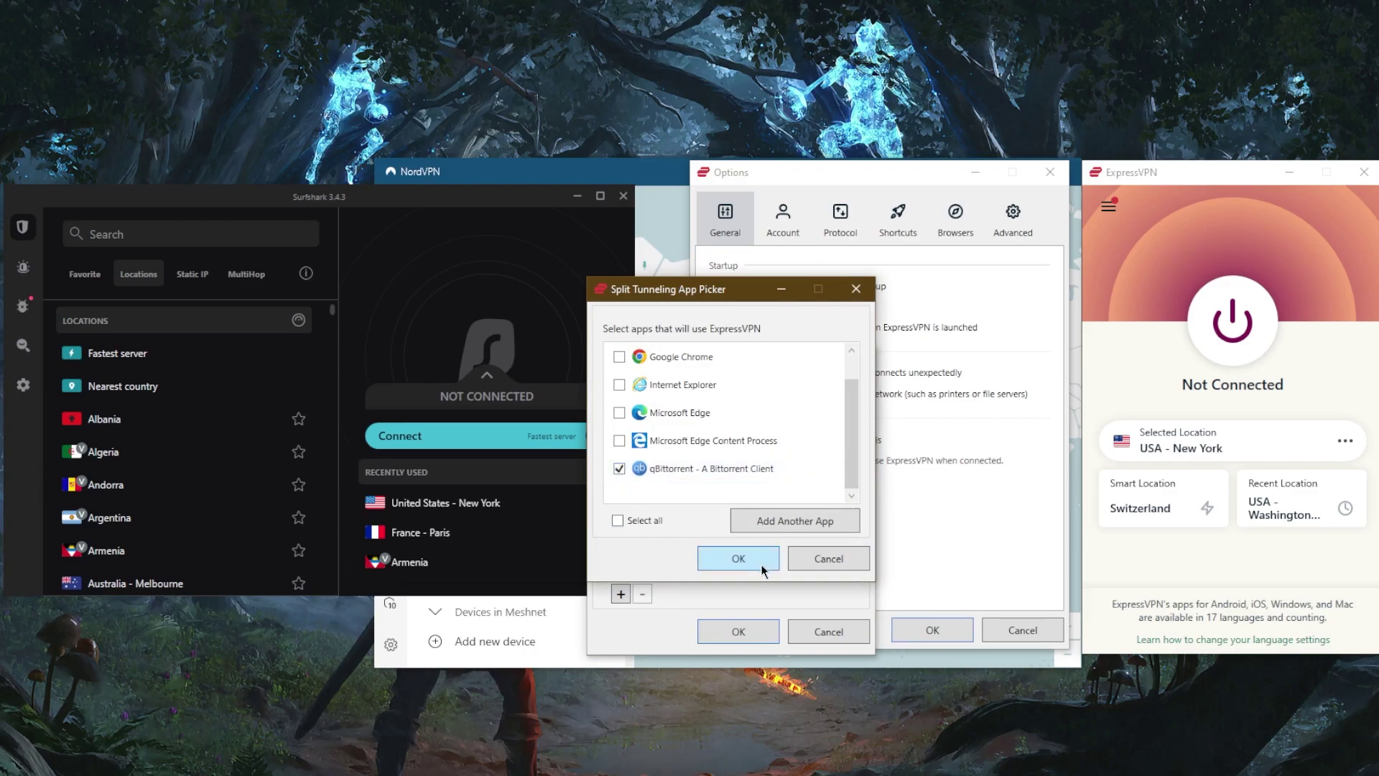
pyautogui.click(736, 558)
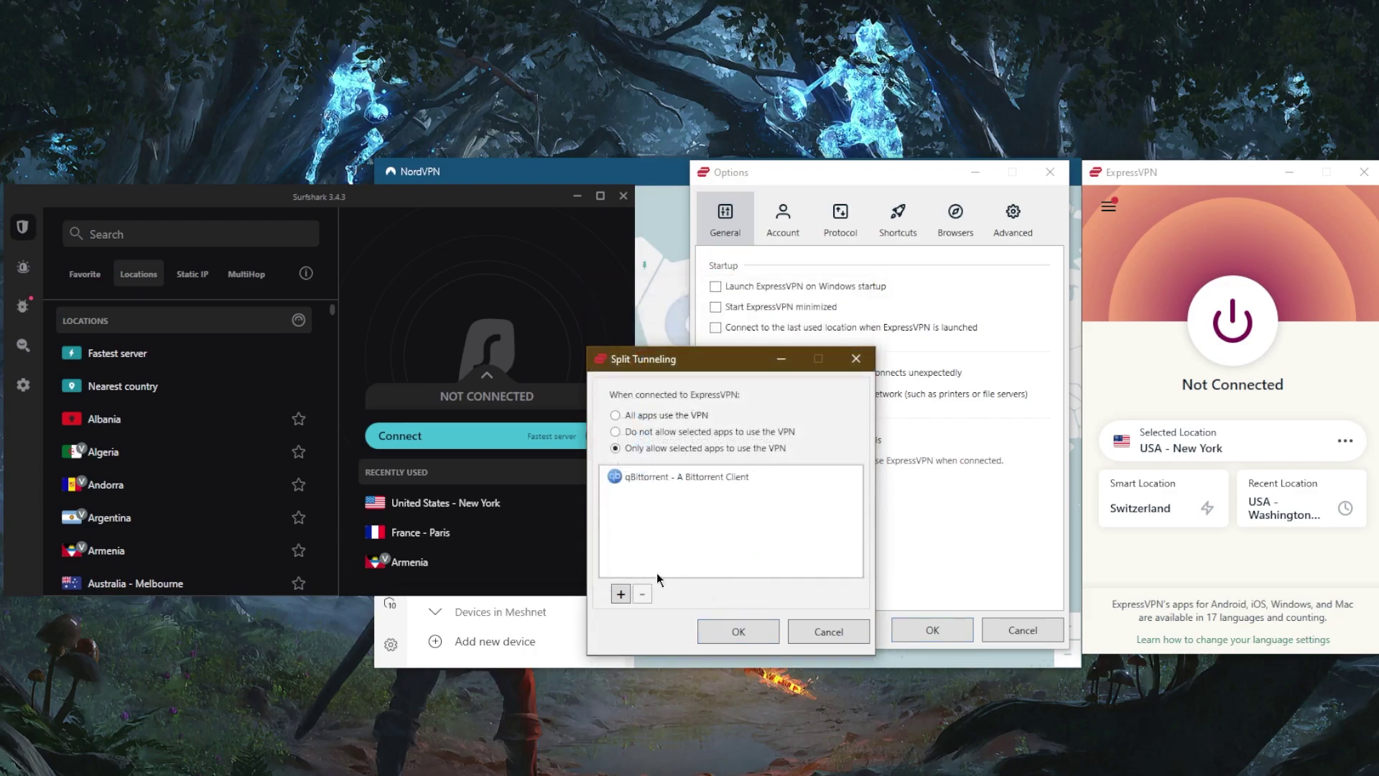
pyautogui.click(807, 630)
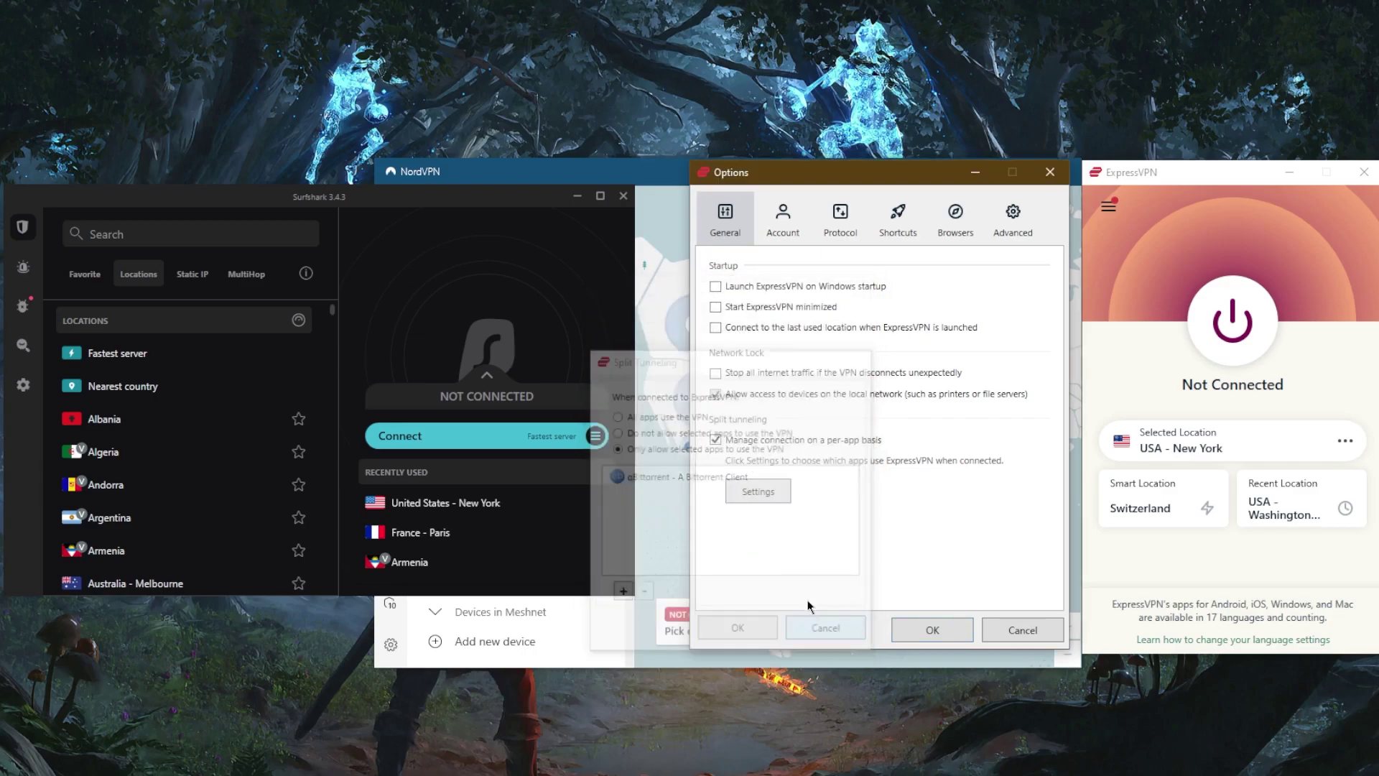
pyautogui.click(716, 440)
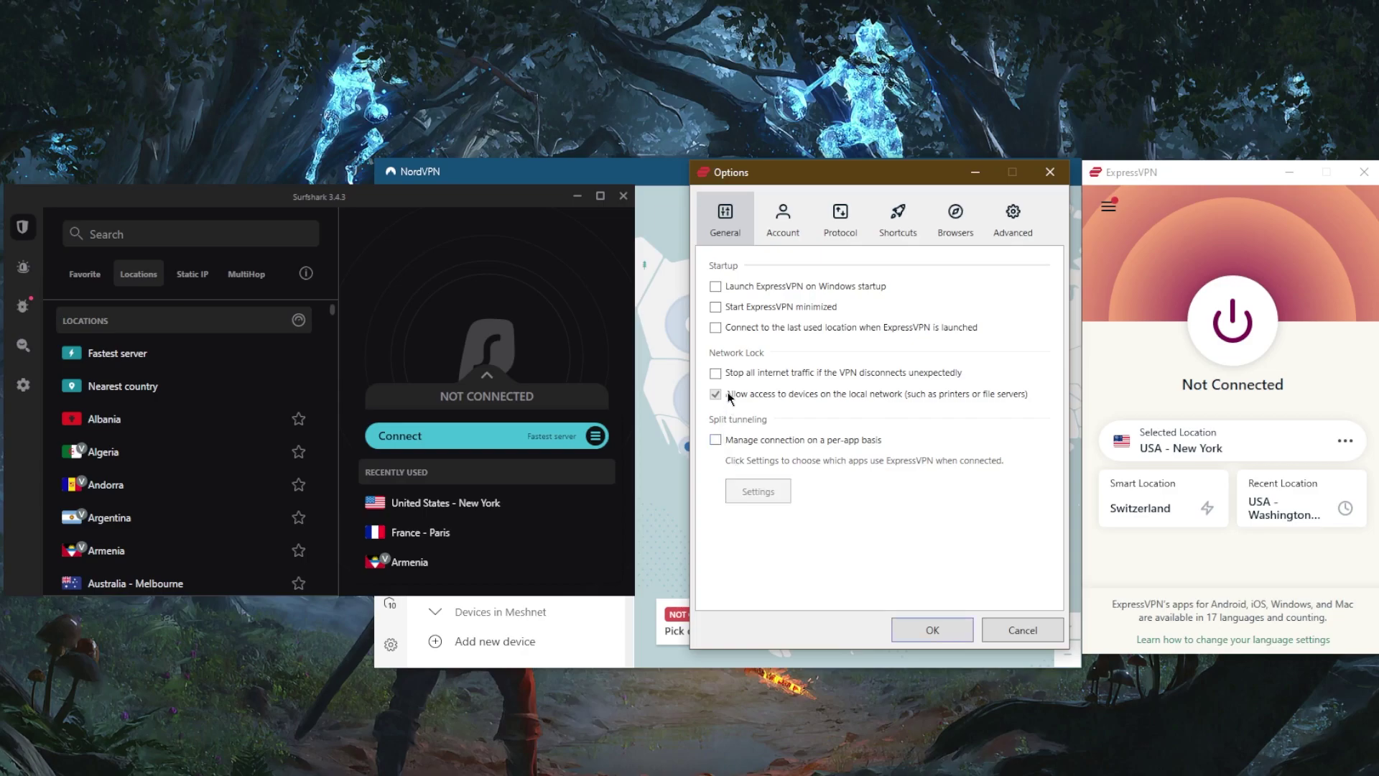
# Step: Close ExpressVPN Options, bring NordVPN forward, scroll its server list, and open its Settings
pyautogui.click(1050, 173)
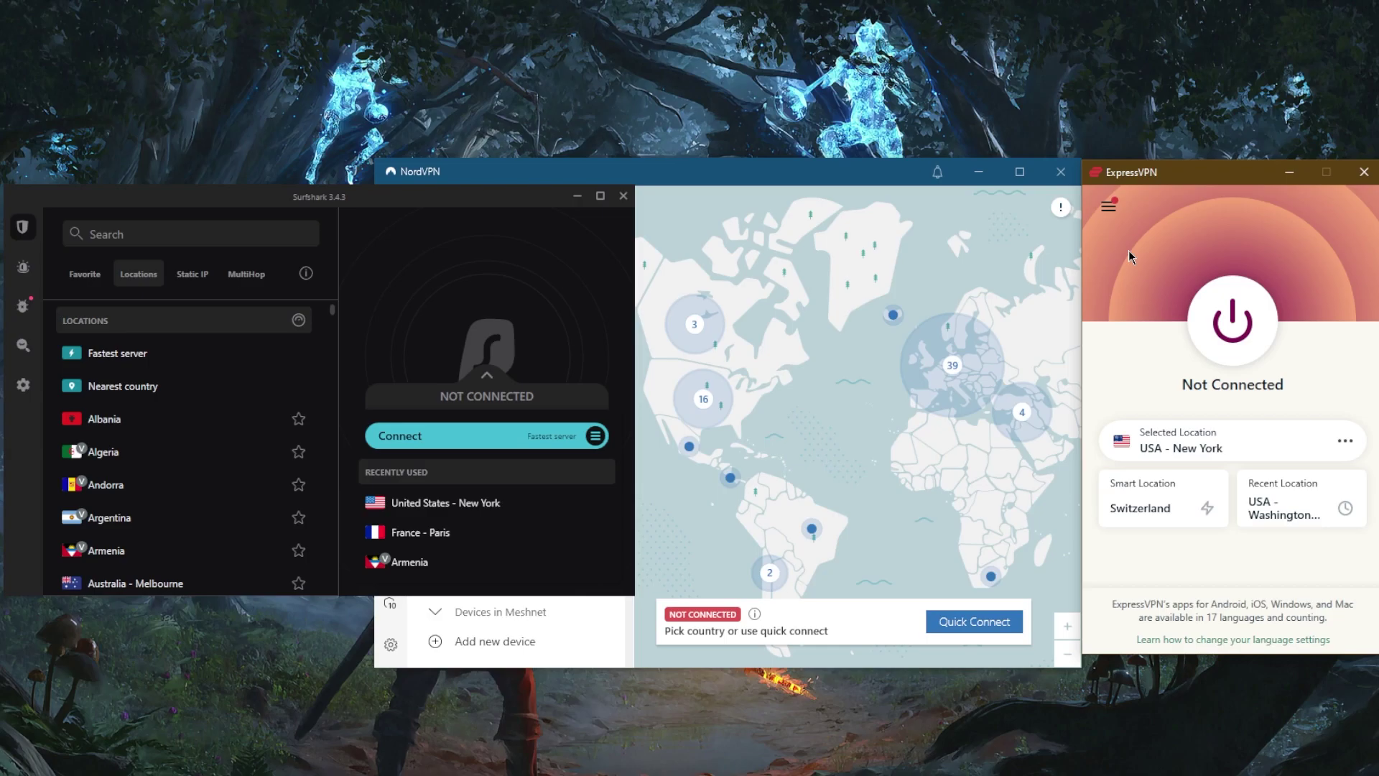
pyautogui.click(803, 306)
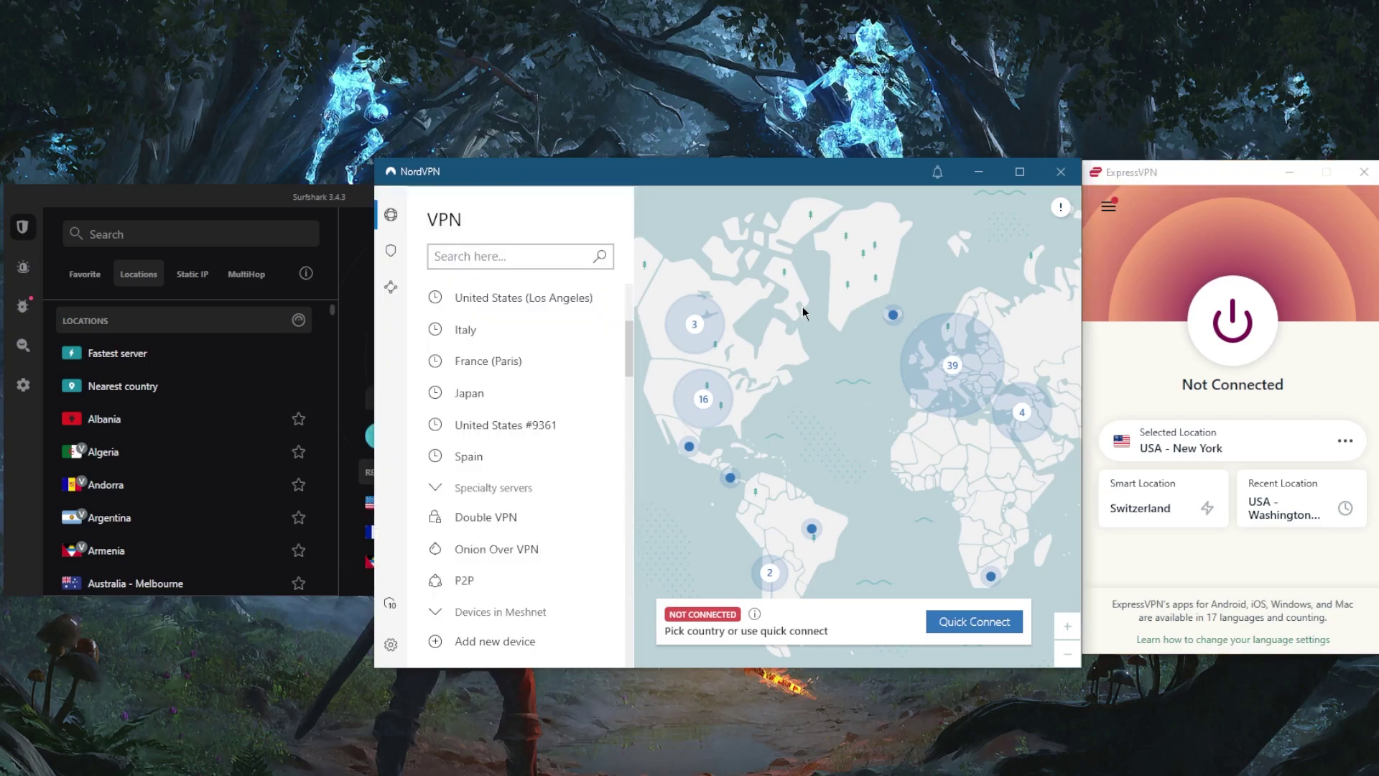
pyautogui.scroll(-1, 515, 427)
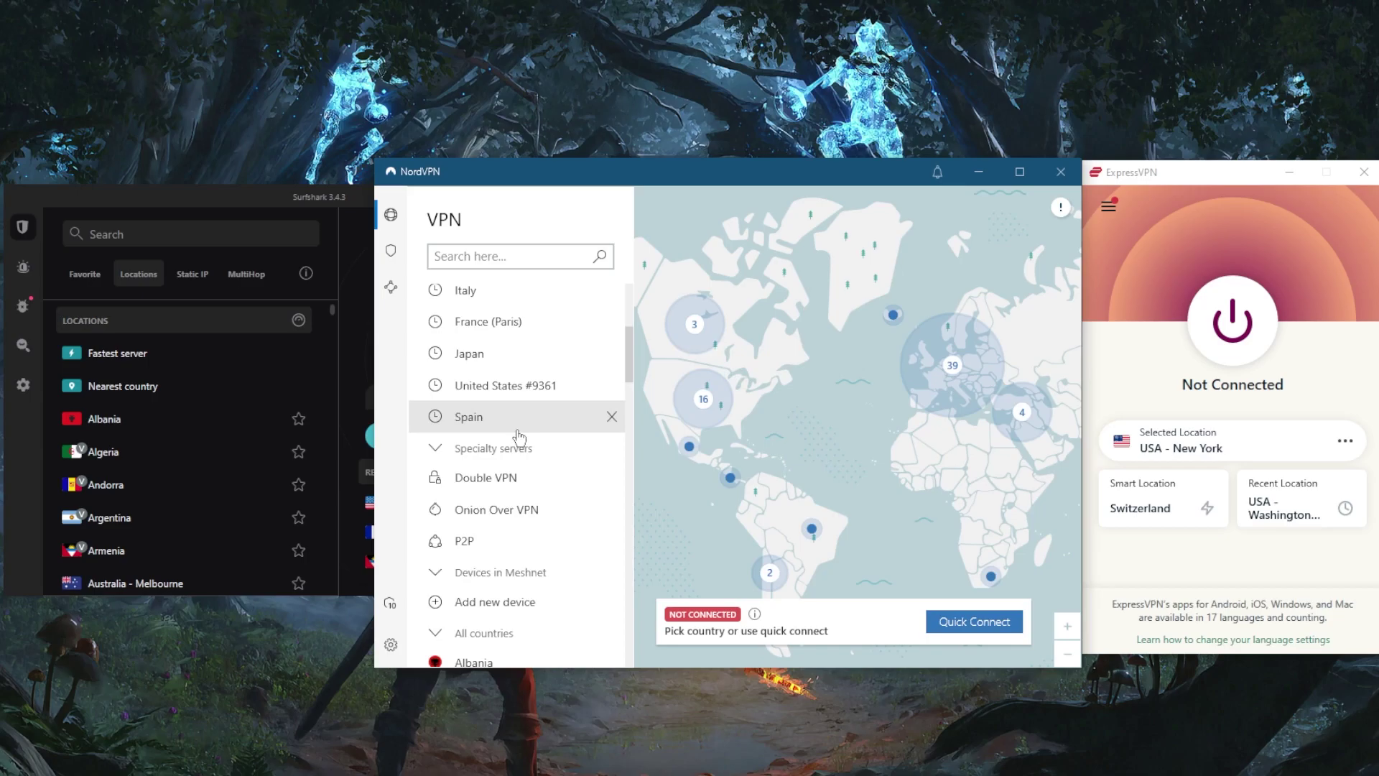
pyautogui.scroll(4, 512, 549)
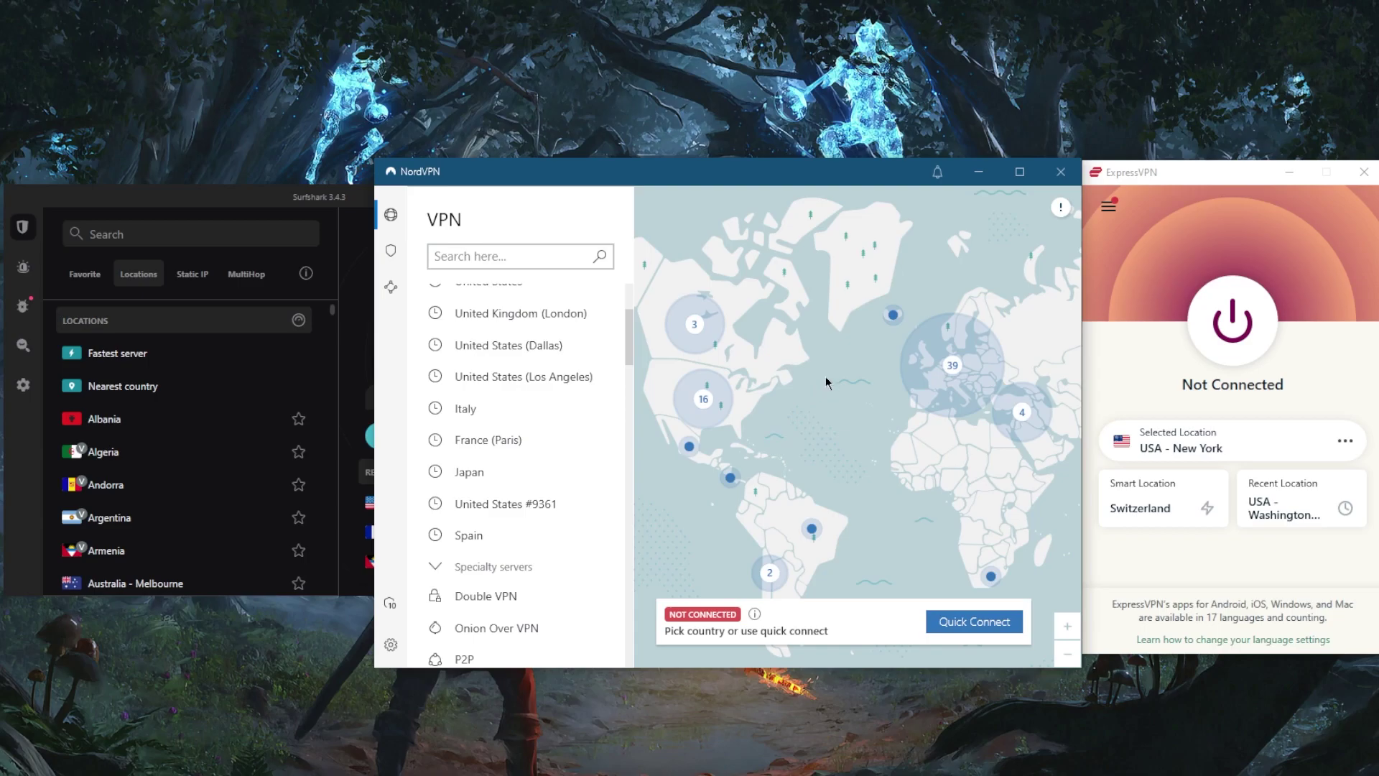
pyautogui.click(395, 643)
# Step: Review NordVPN's Auto-connect, Kill Switch, Split tunneling and Advanced settings, return to the map, and raise Surfshark
pyautogui.click(453, 251)
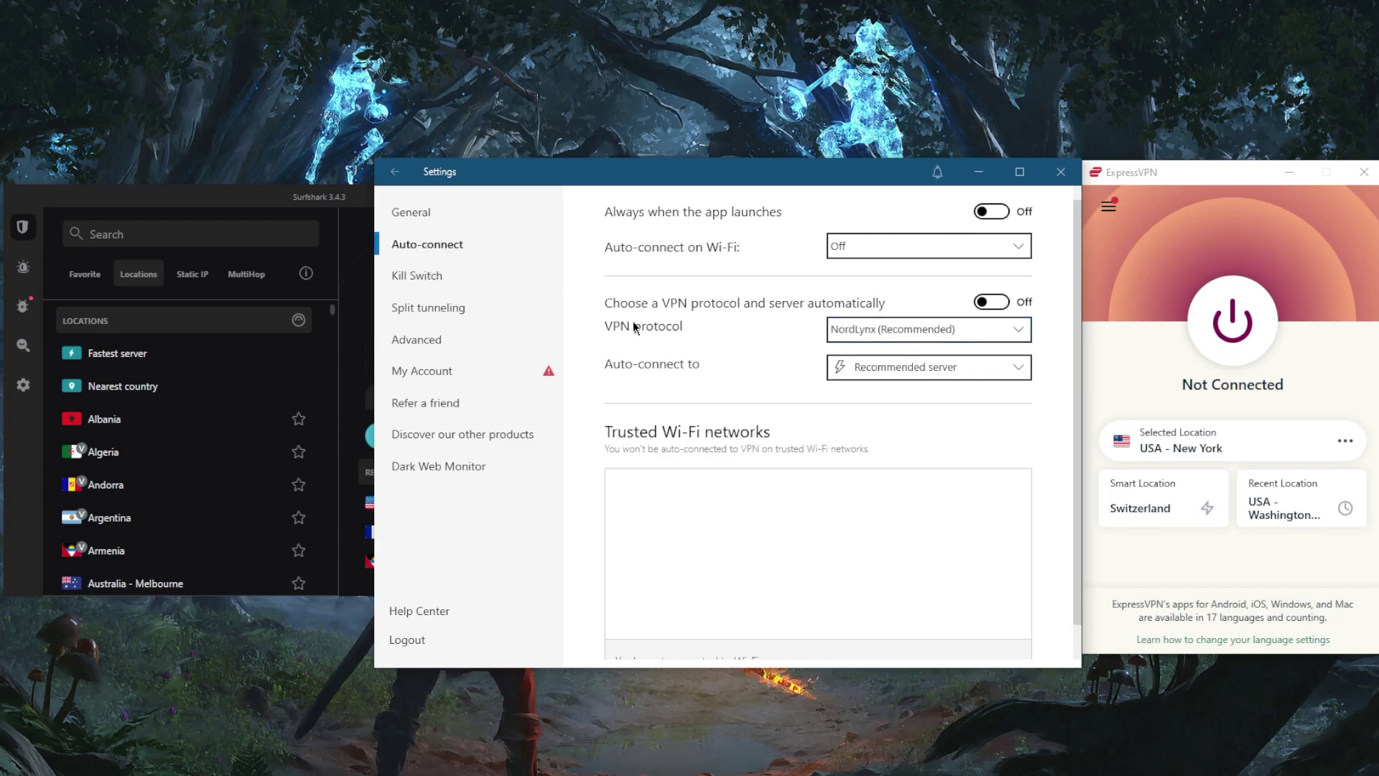
pyautogui.click(431, 276)
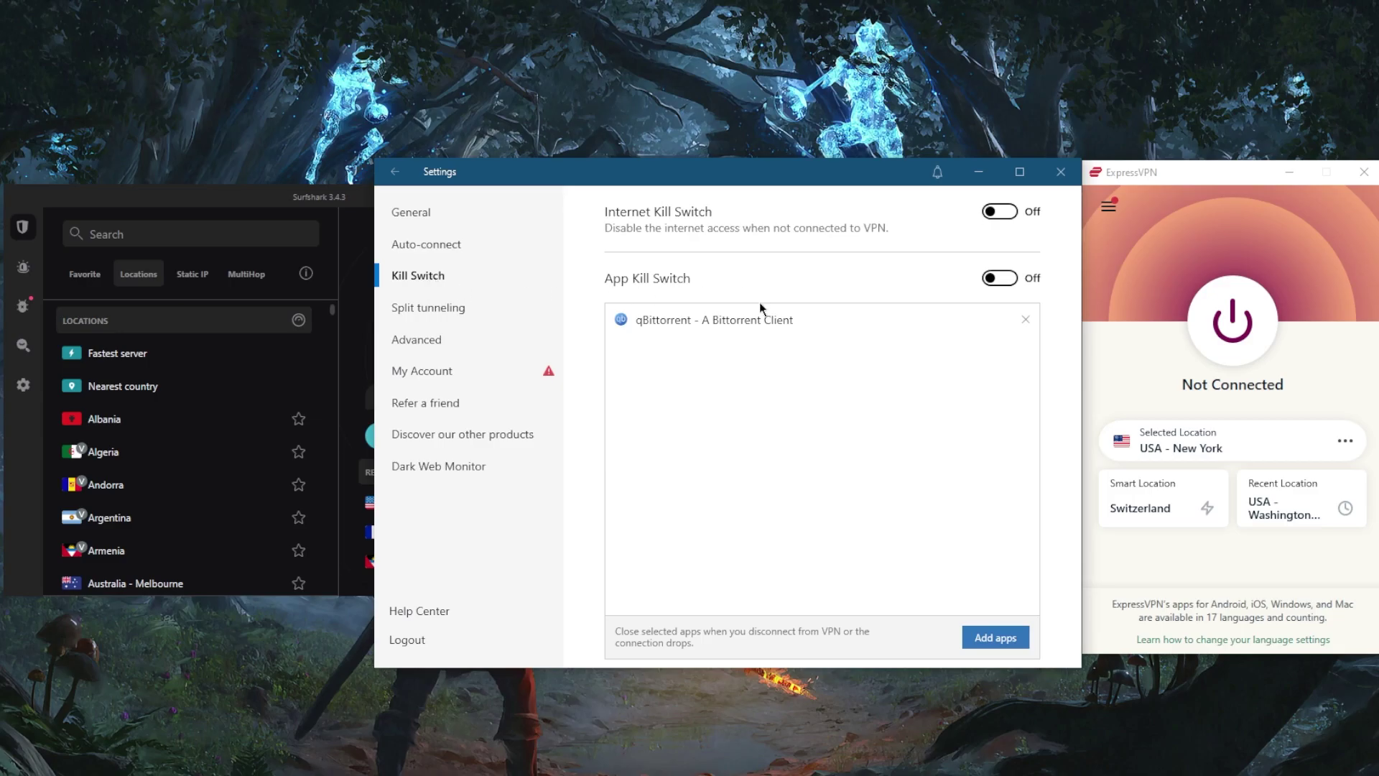
pyautogui.click(422, 316)
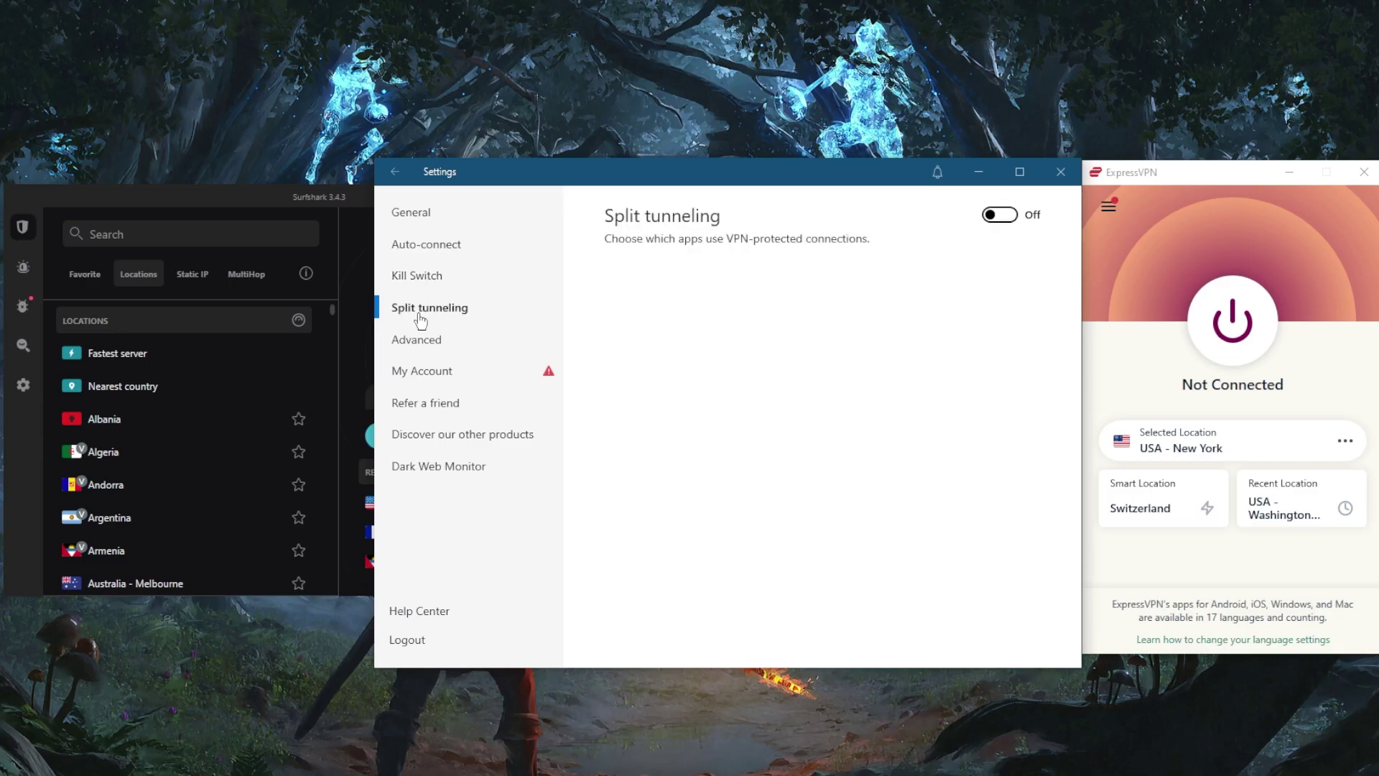
pyautogui.click(433, 344)
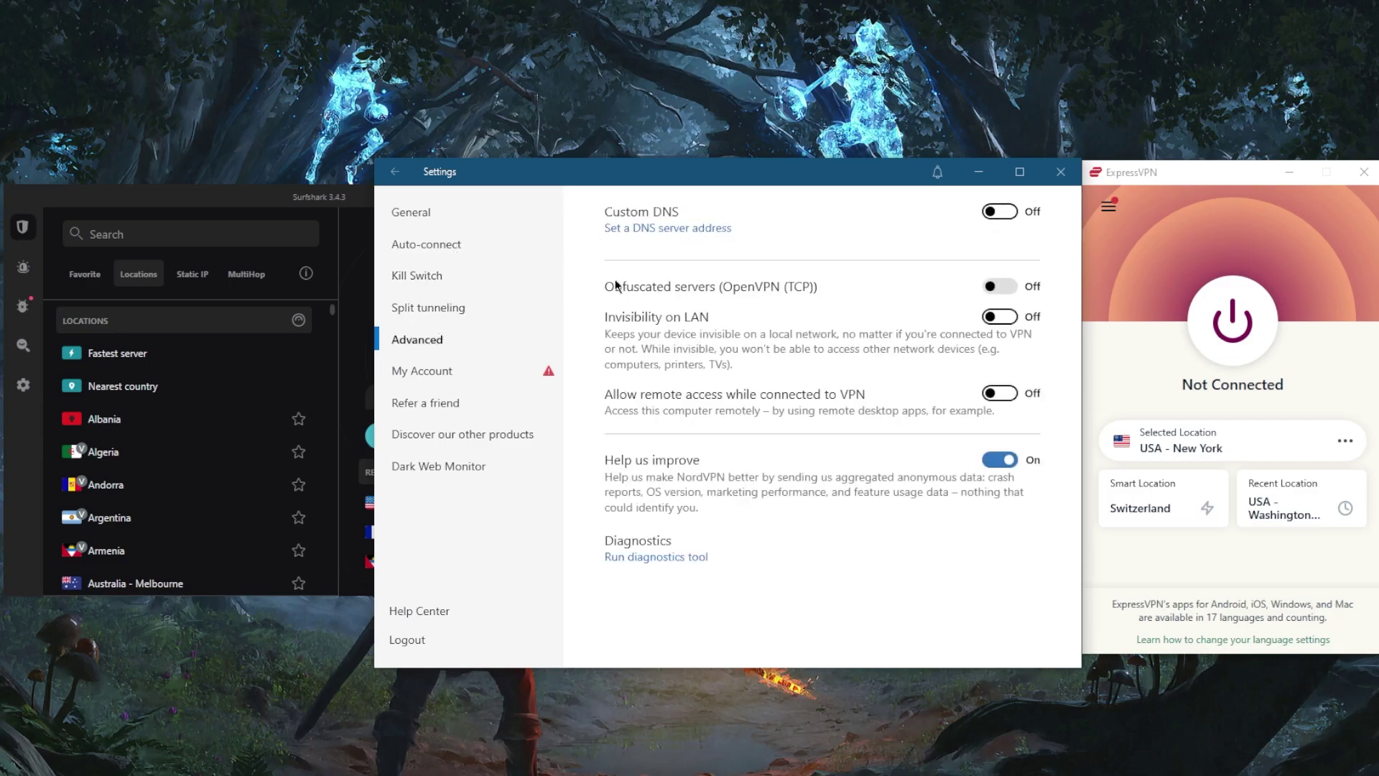
pyautogui.click(399, 177)
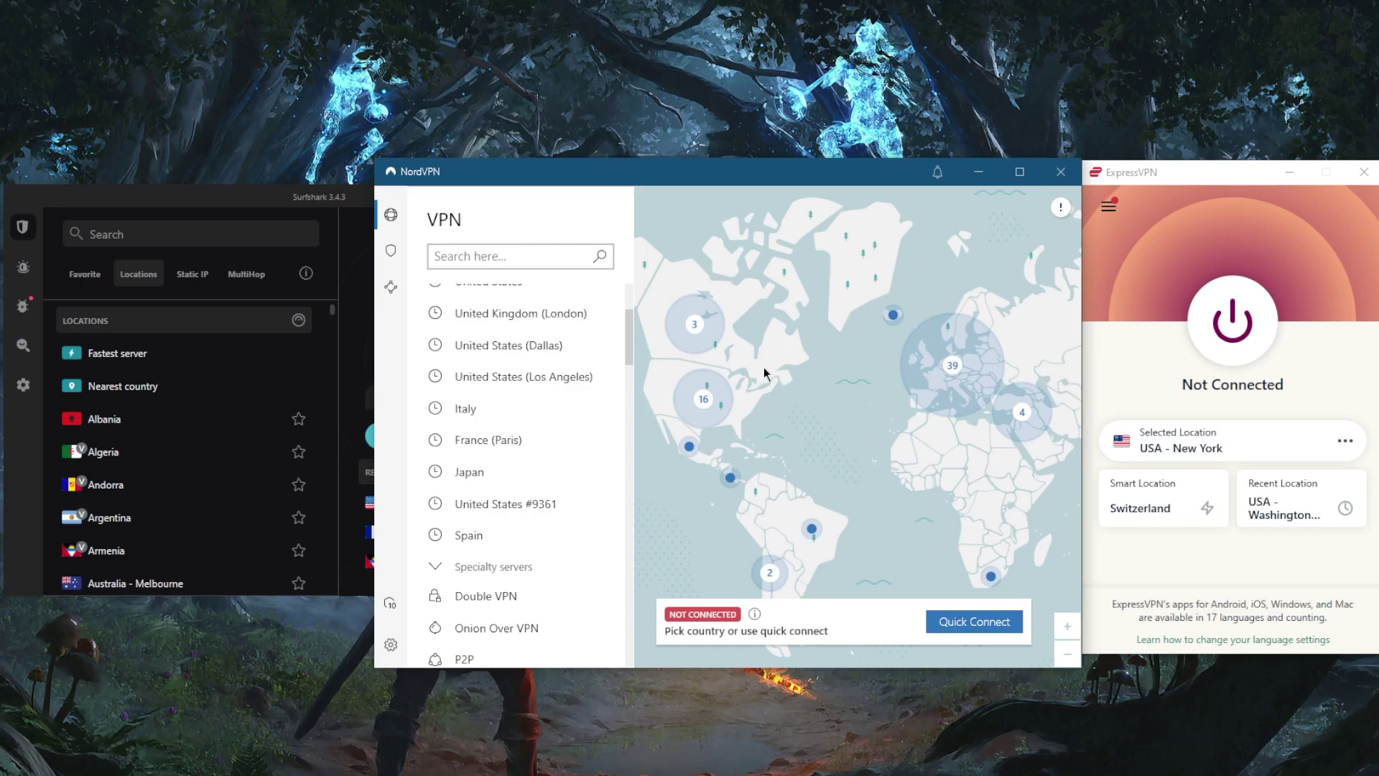
pyautogui.click(326, 197)
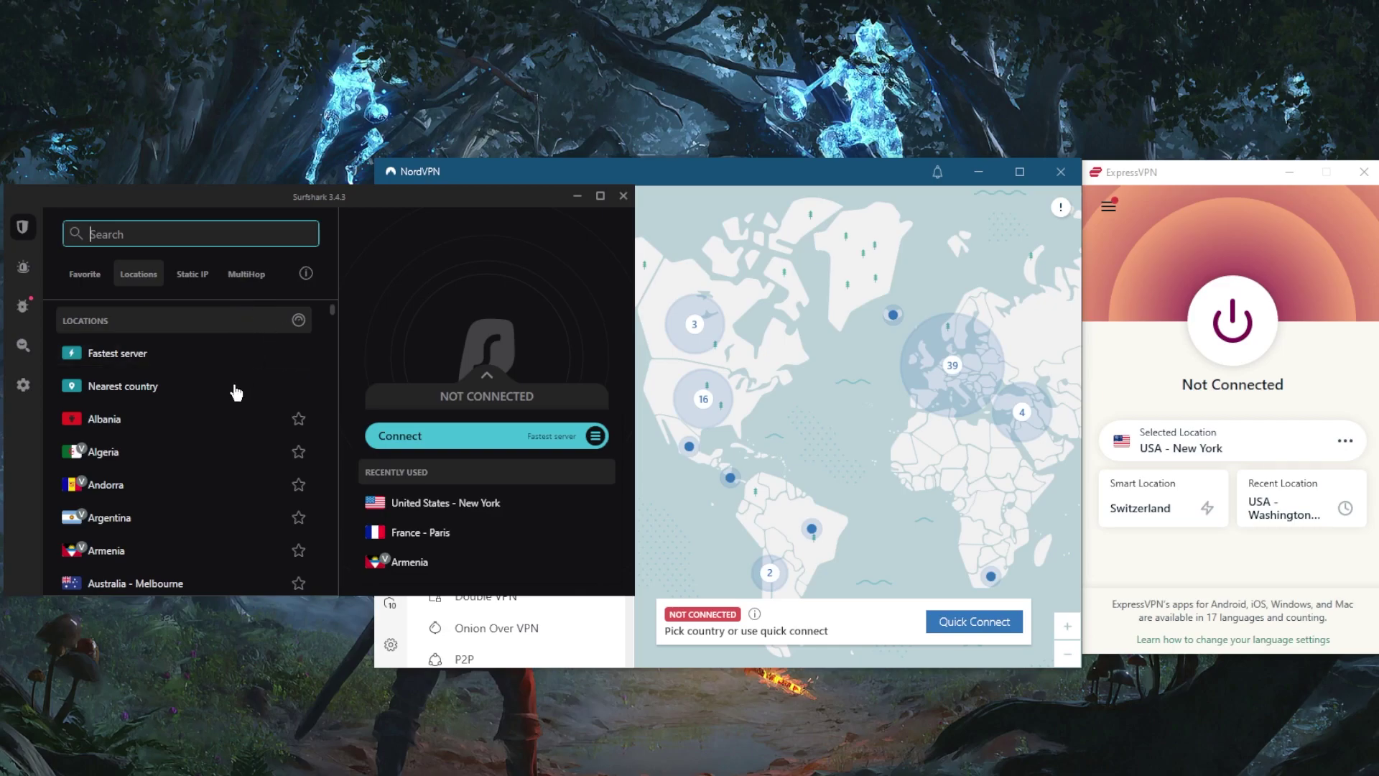
# Step: Scroll Surfshark's Locations list down and back to the top, then open its VPN settings
pyautogui.scroll(-4, 187, 438)
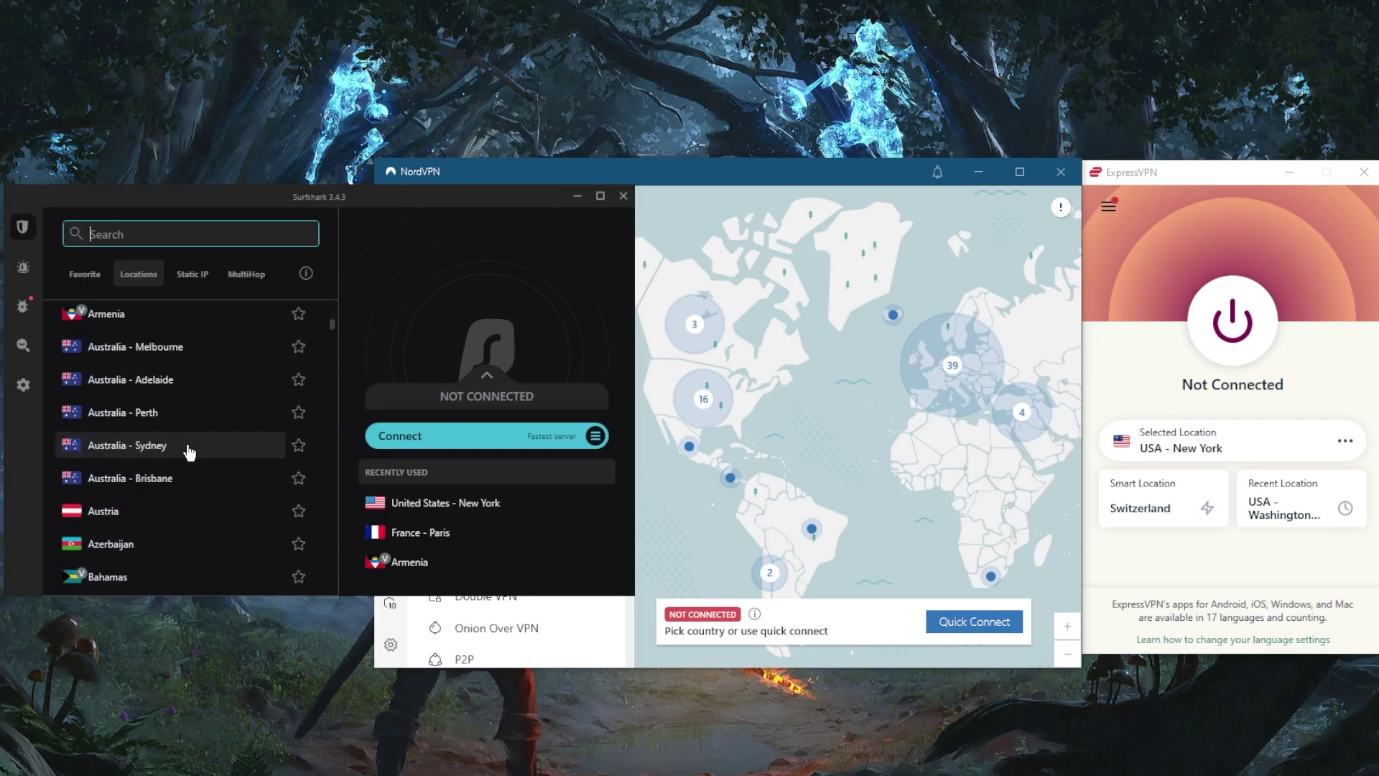
pyautogui.scroll(5, 192, 450)
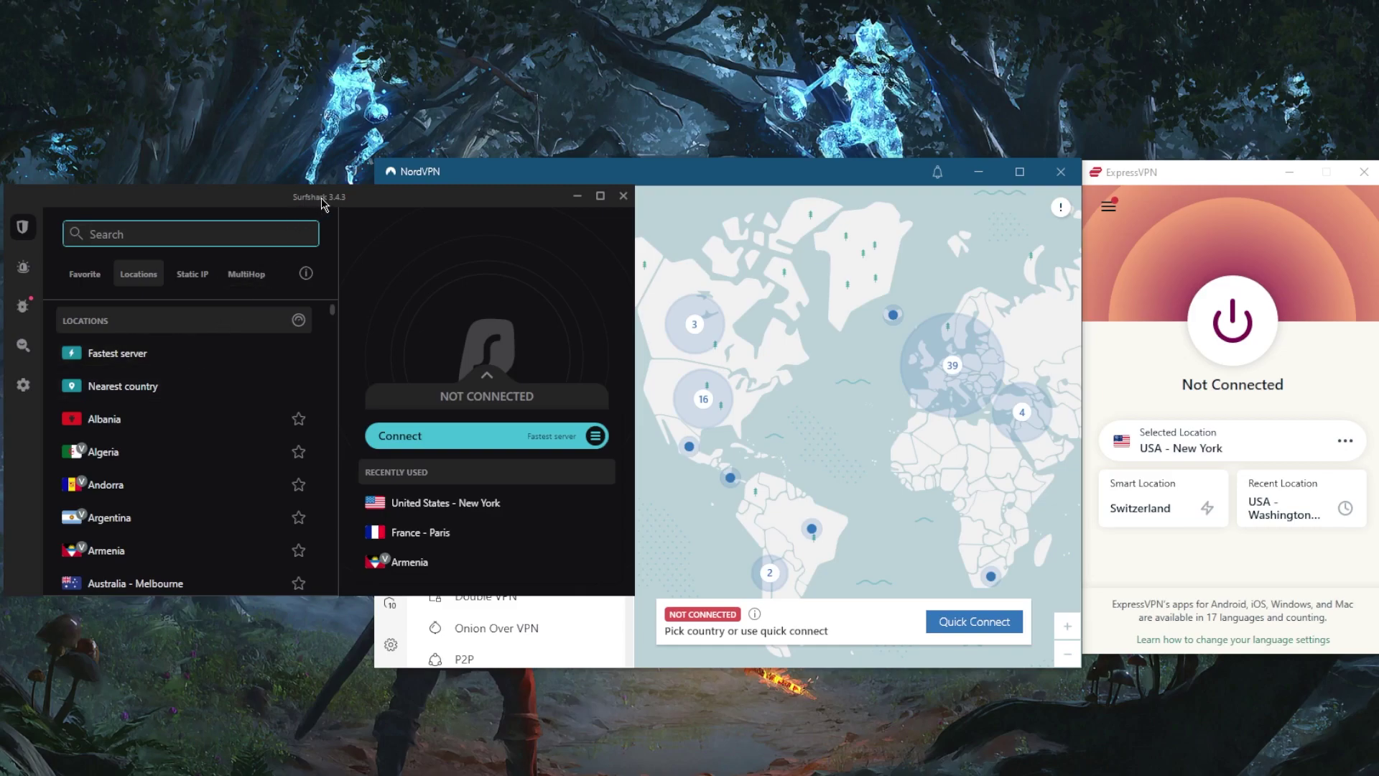
pyautogui.scroll(-3, 273, 463)
pyautogui.scroll(3, 273, 463)
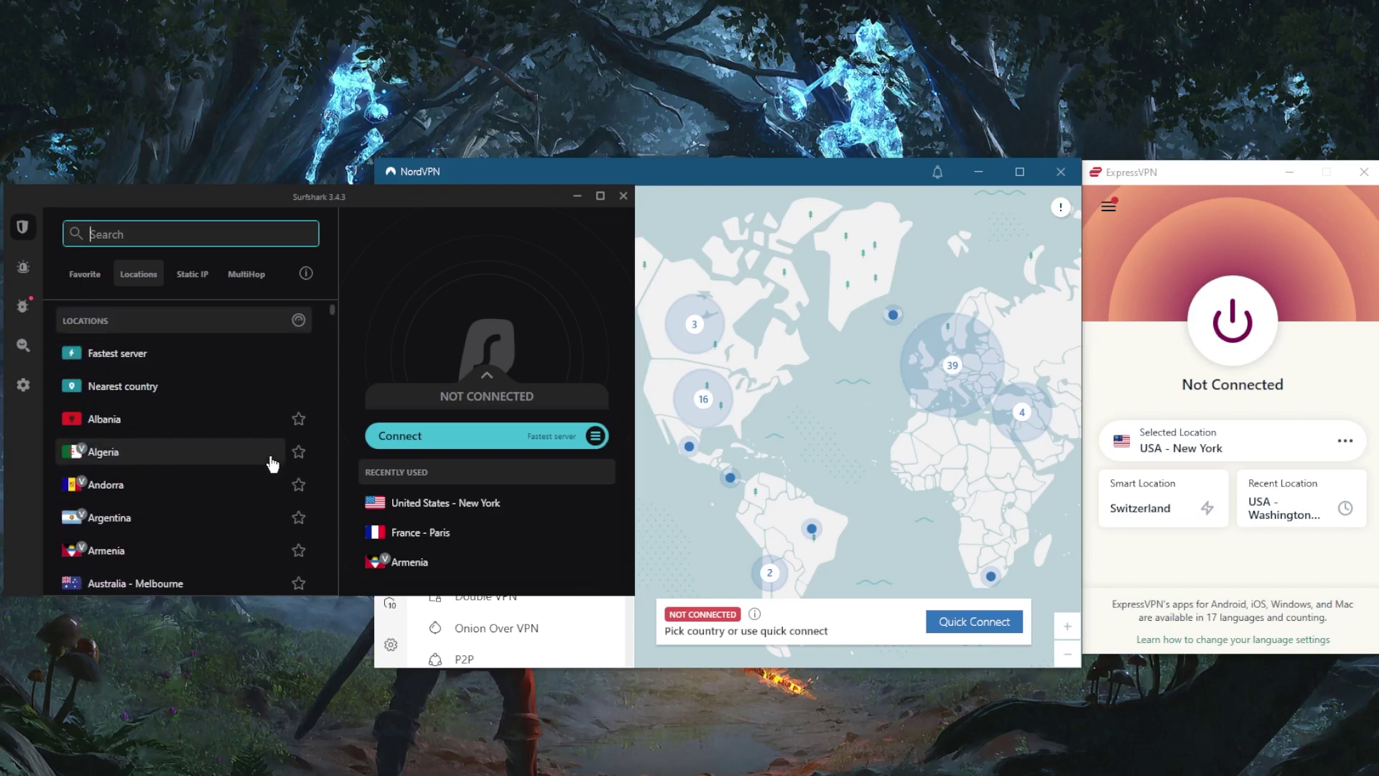
pyautogui.click(32, 385)
# Step: Scroll Surfshark's VPN settings, look into Bypasser, scroll to Advanced Security, then return to Locations
pyautogui.scroll(-1, 206, 381)
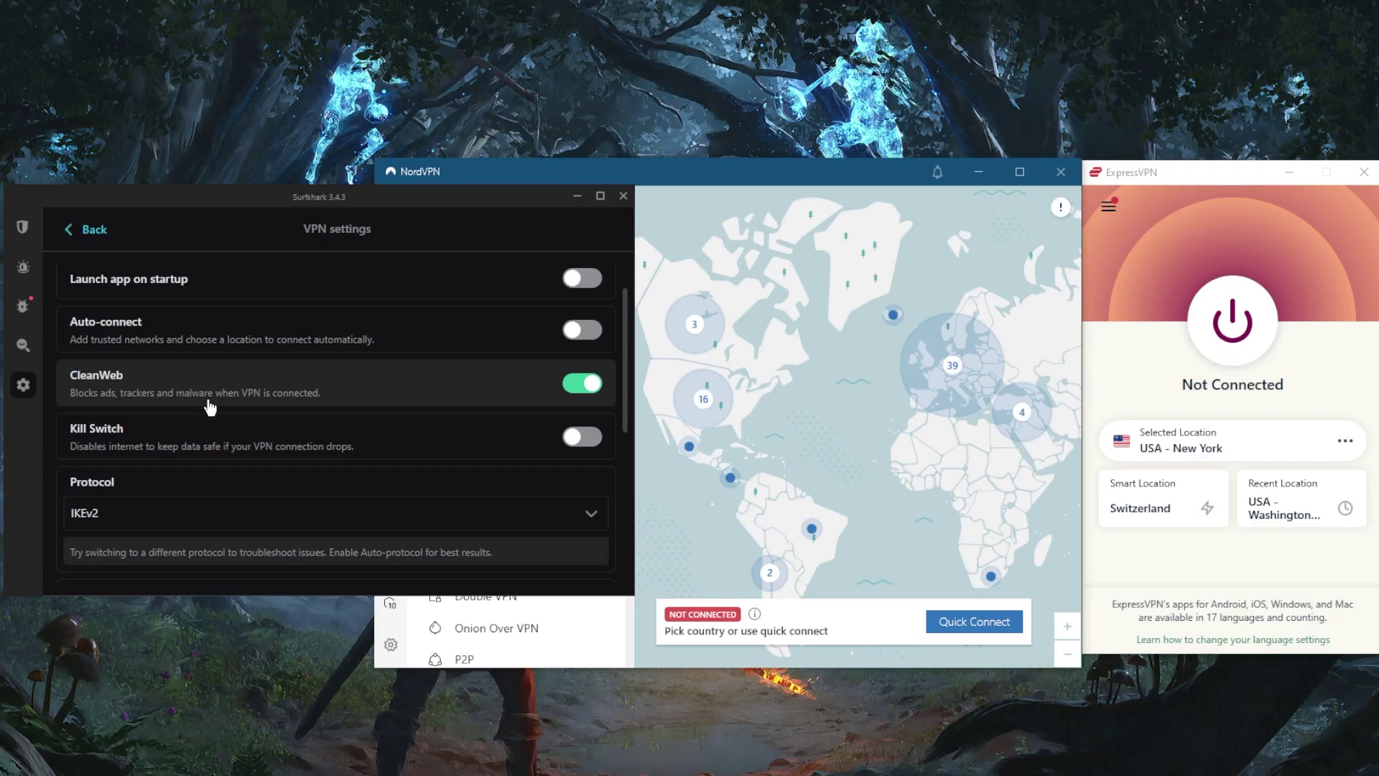
pyautogui.scroll(-4, 207, 397)
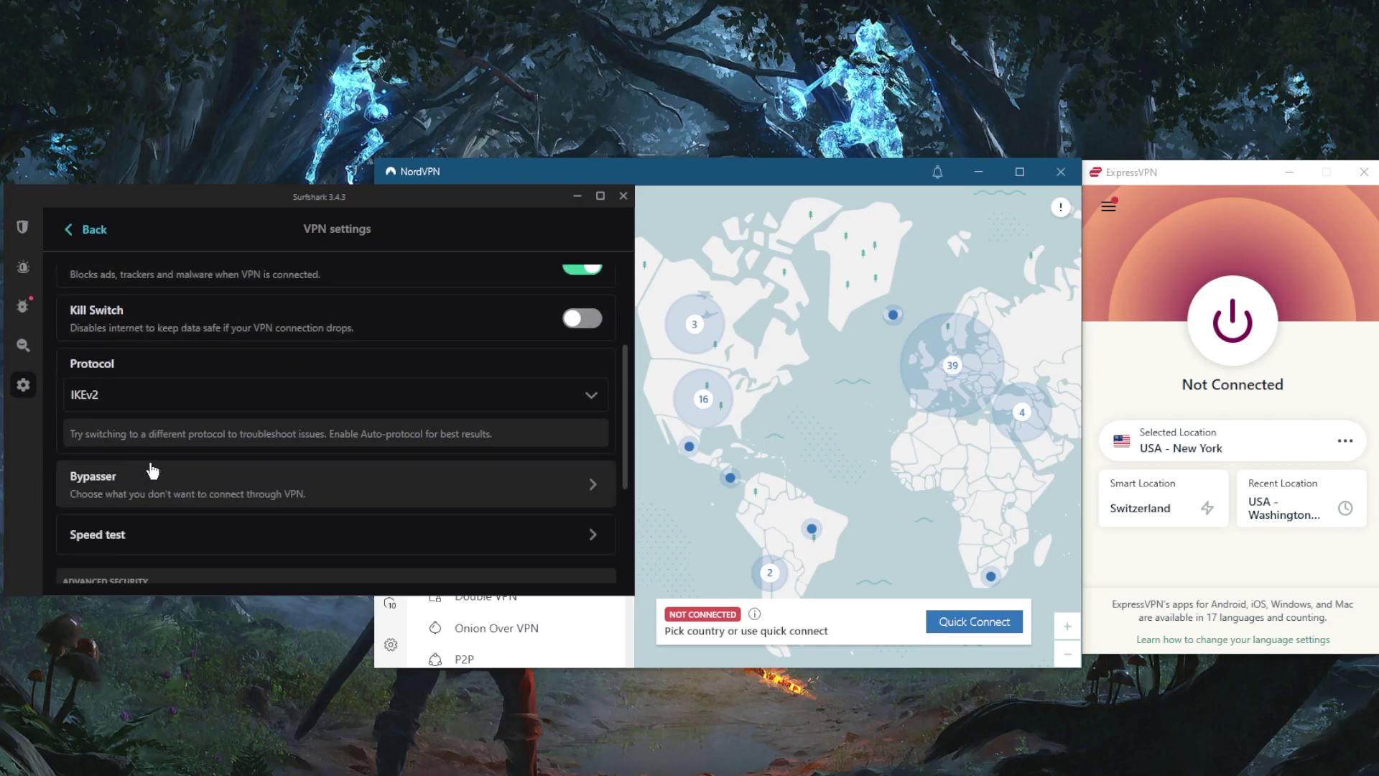
pyautogui.click(229, 451)
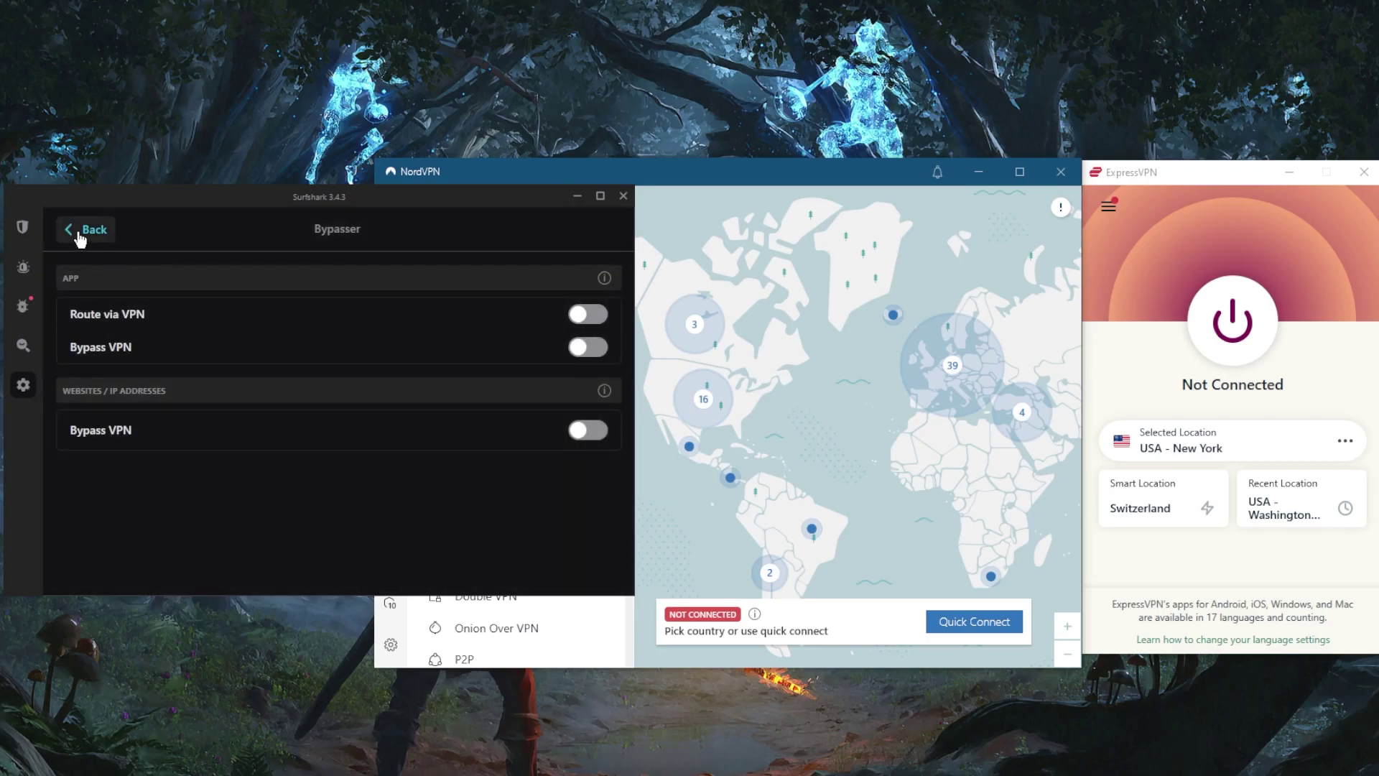
pyautogui.click(88, 228)
pyautogui.scroll(-4, 176, 463)
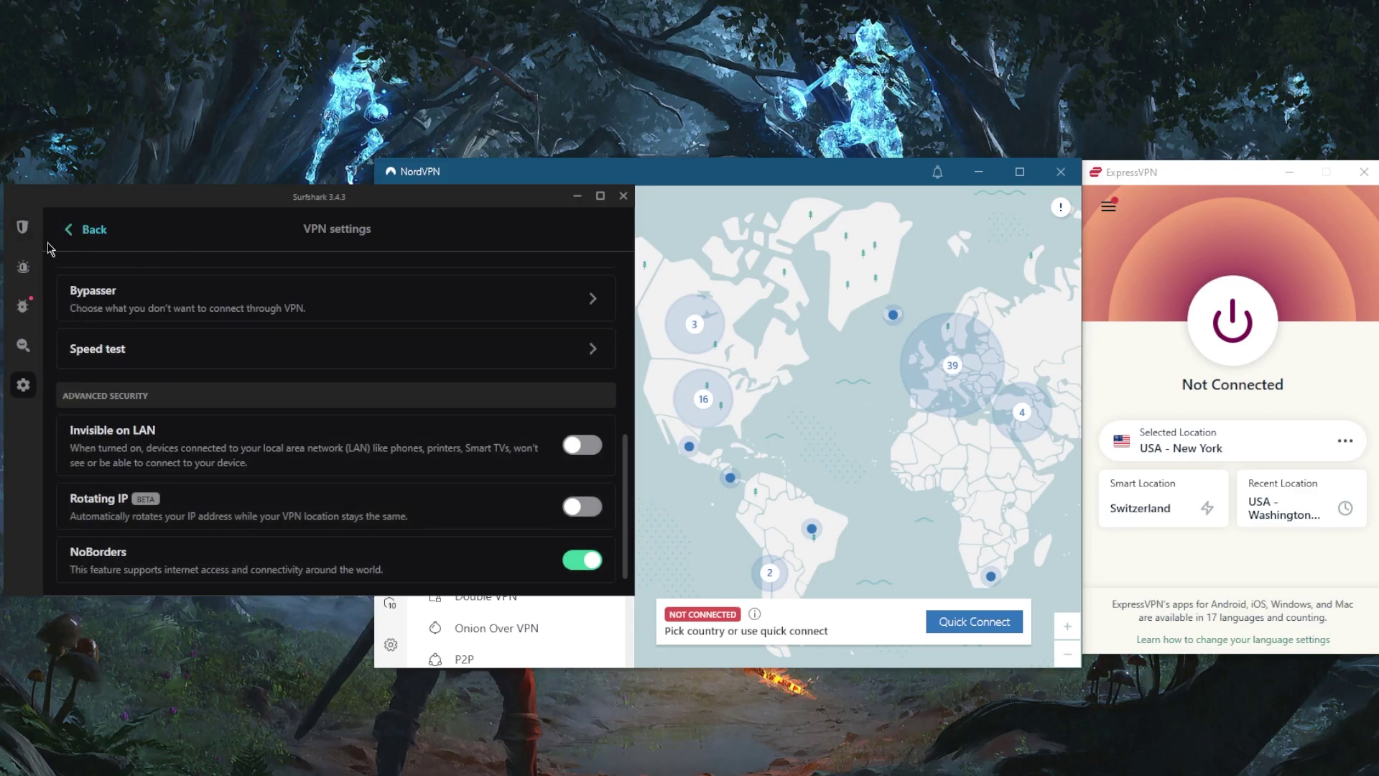
pyautogui.click(26, 226)
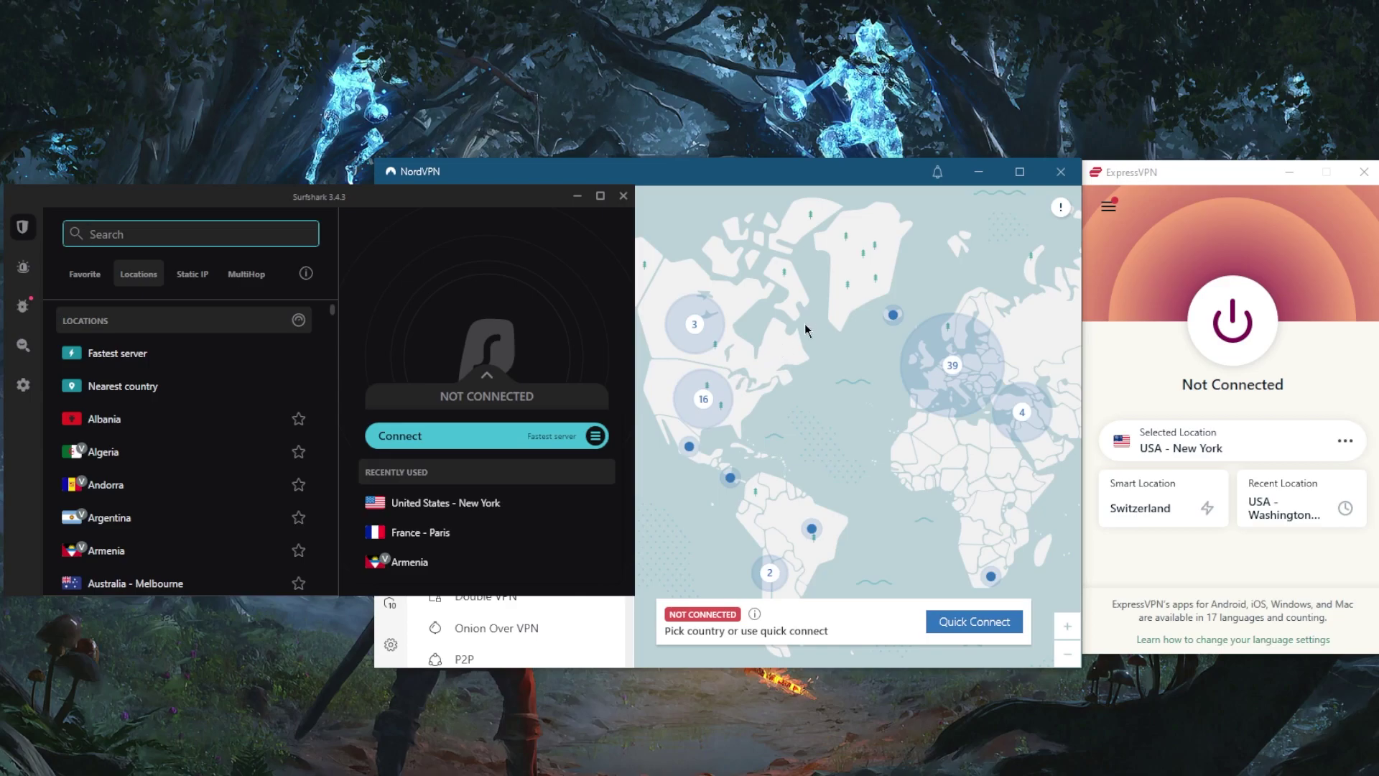
# Step: Switch between the ExpressVPN, NordVPN and Surfshark windows, confirming all three remain disconnected
pyautogui.click(1148, 241)
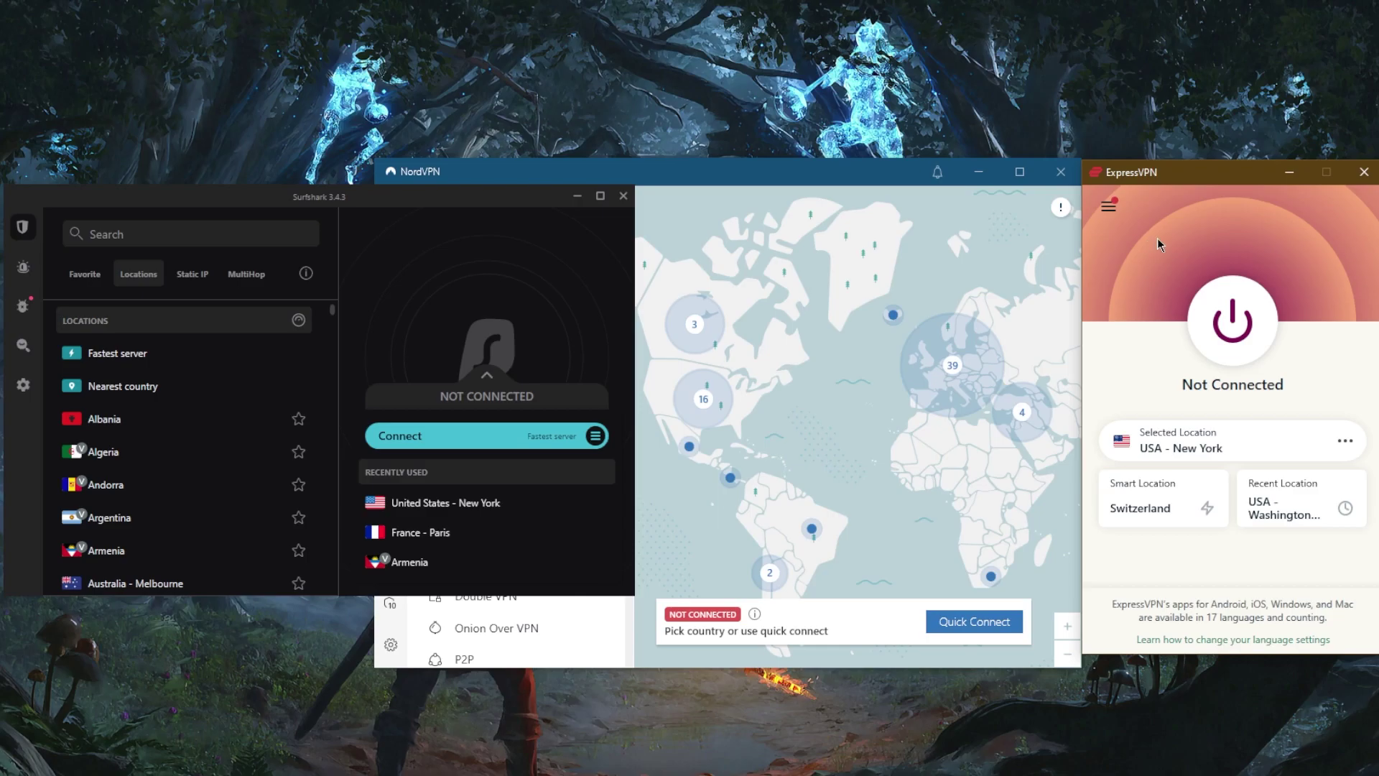
pyautogui.click(816, 327)
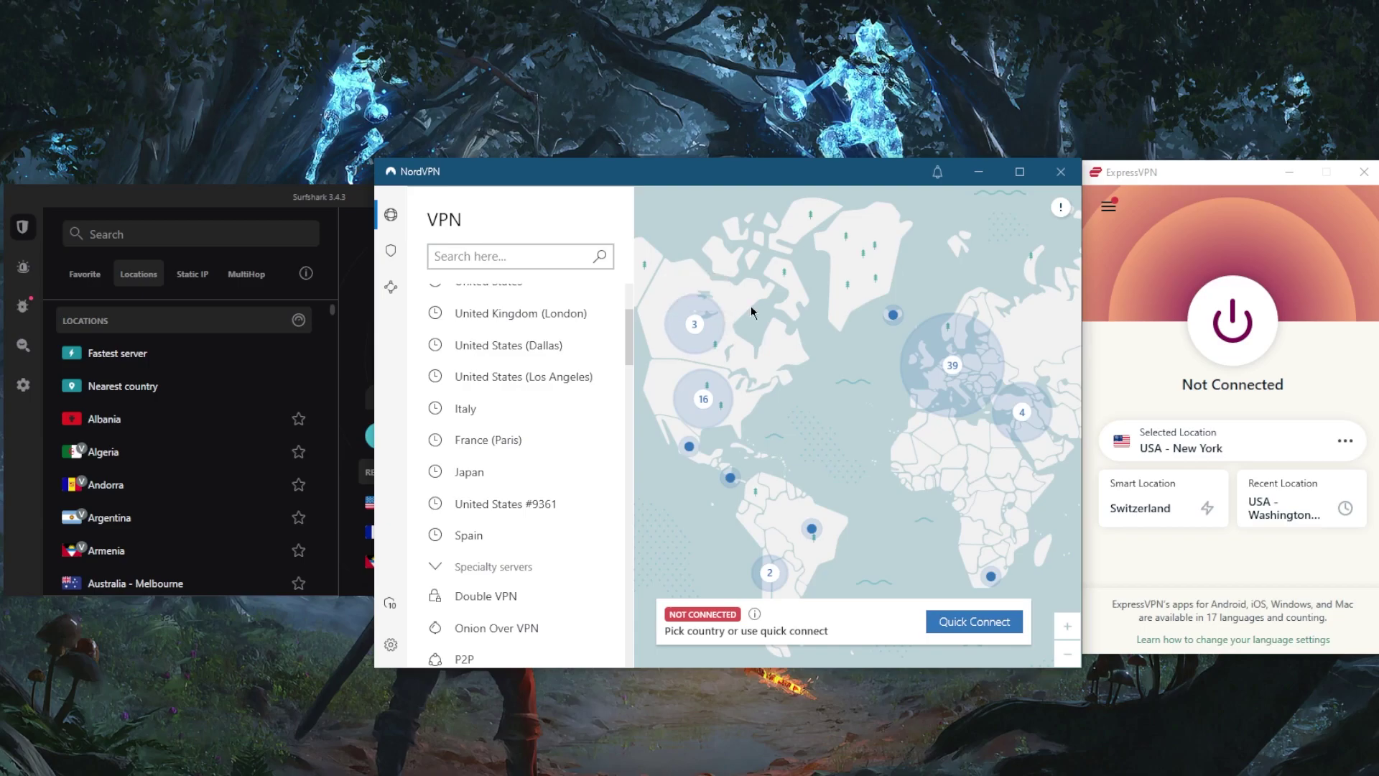
pyautogui.click(334, 199)
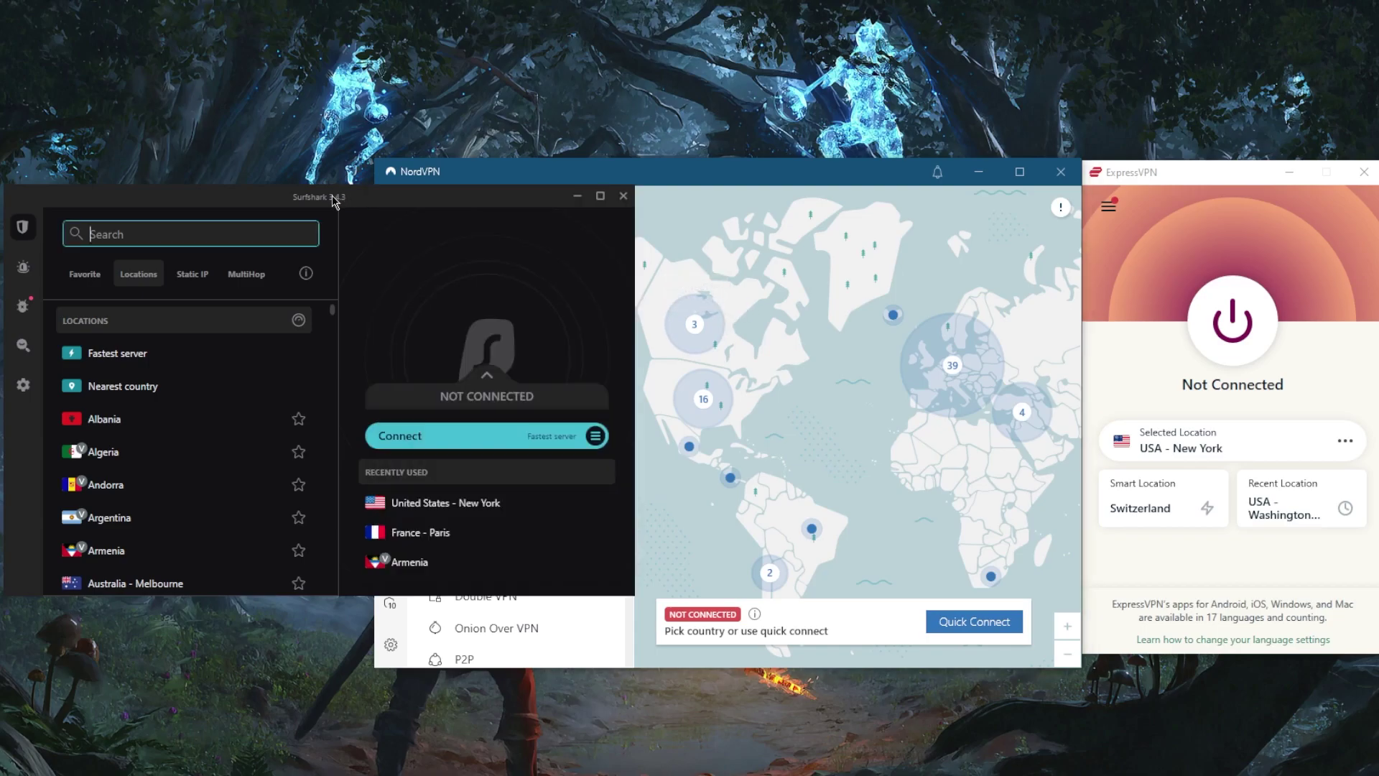